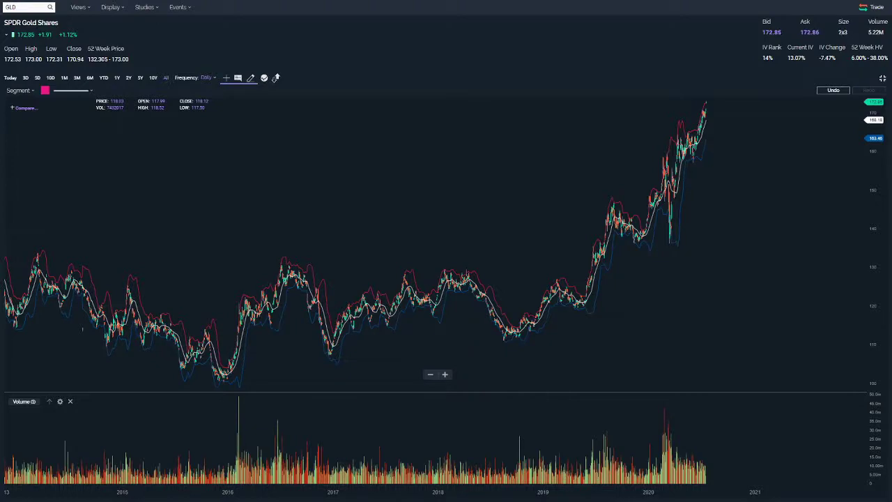
Step: Mark the July 7, 2020 candle on the GLD daily chart with a thick vertical pink segment beneath it
scroll(378, 293, up, 5)
scroll(378, 268, up, 8)
scroll(593, 280, left, 2)
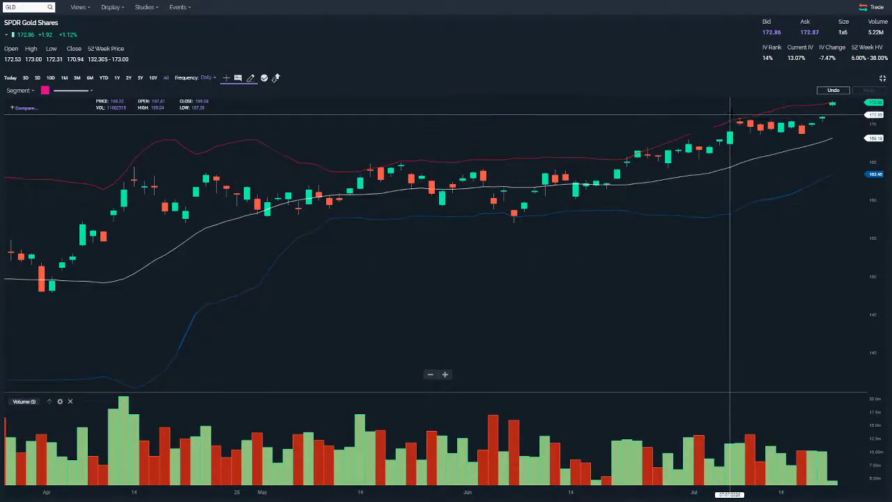
click(729, 153)
click(730, 176)
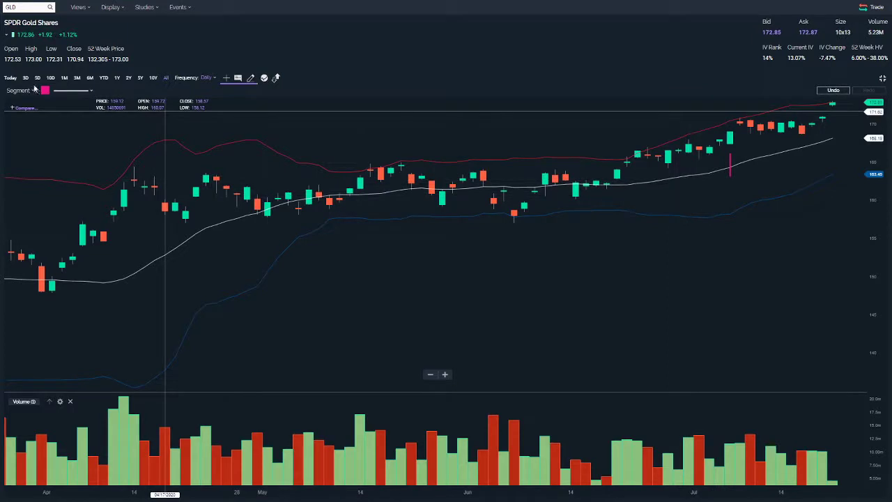
Step: With a thinner line, draw a descending segment across the May–June highs and a rising segment beneath the April–June lows
click(74, 103)
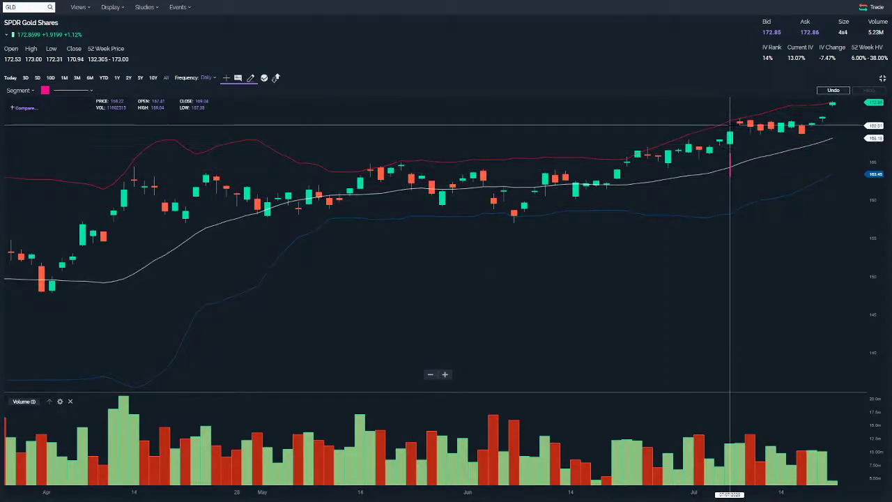
click(340, 150)
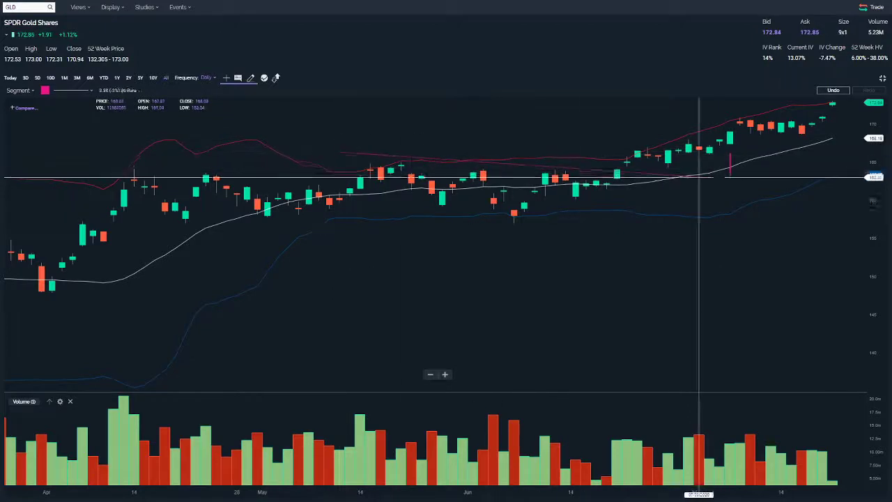
click(823, 190)
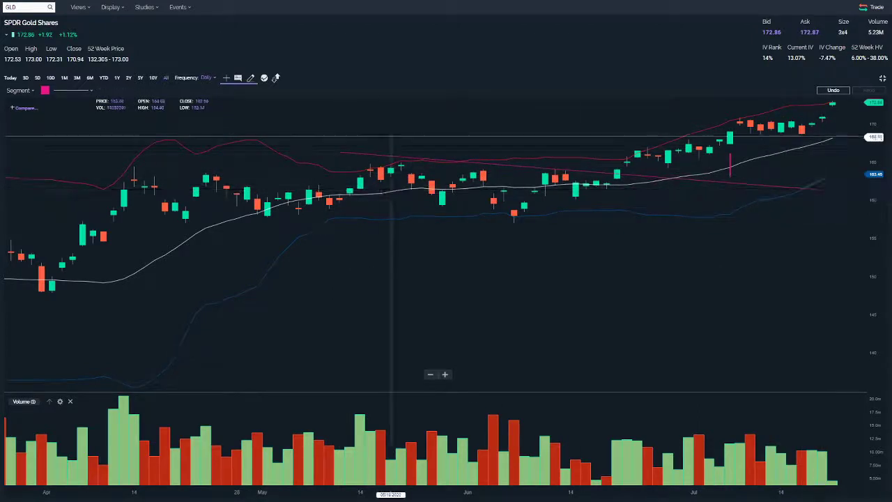
drag(340, 150, 319, 156)
drag(823, 189, 832, 185)
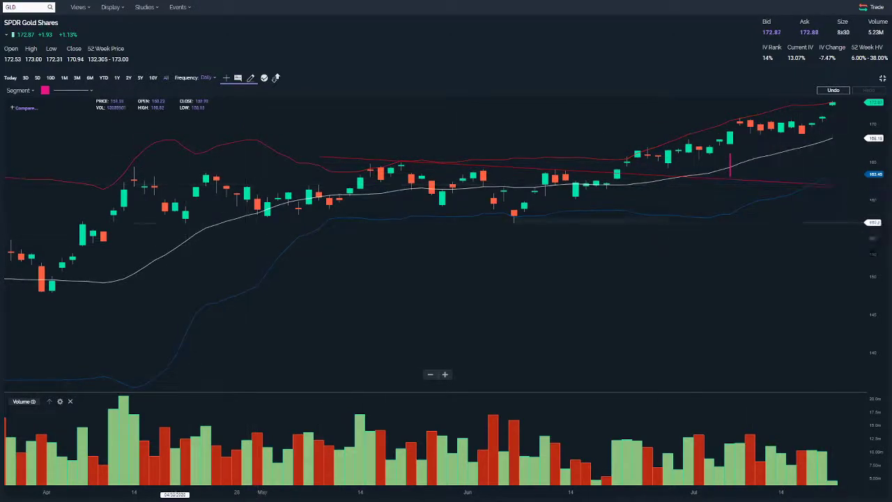
mouse_move(144, 225)
mouse_down()
mouse_move(711, 213)
mouse_move(731, 191)
mouse_move(668, 197)
mouse_up()
Step: Draw a segment from the March low to the mid-April high, and move it to start at the June low
scroll(463, 295, down, 3)
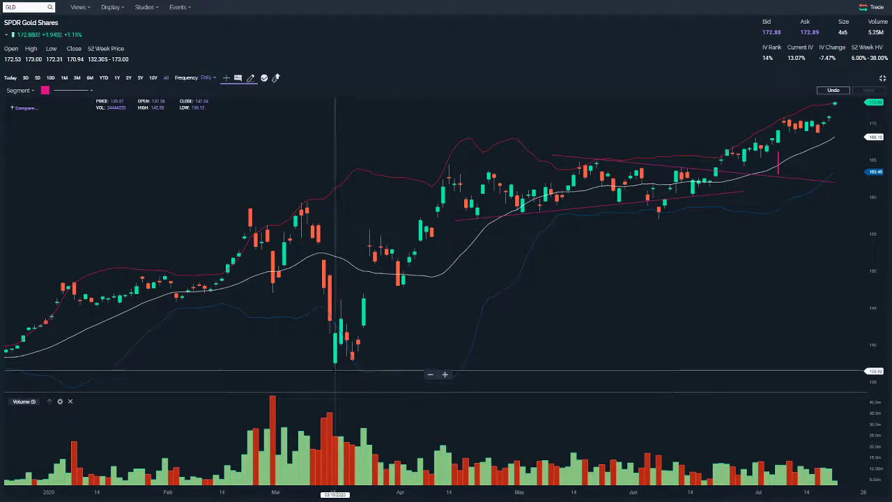
click(335, 371)
click(454, 165)
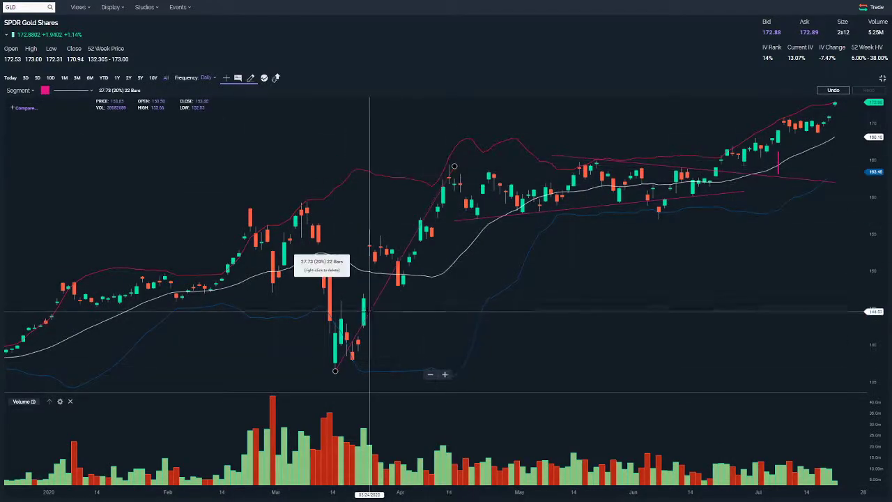
mouse_move(360, 313)
mouse_down()
mouse_move(390, 314)
mouse_move(749, 150)
mouse_move(690, 159)
mouse_up()
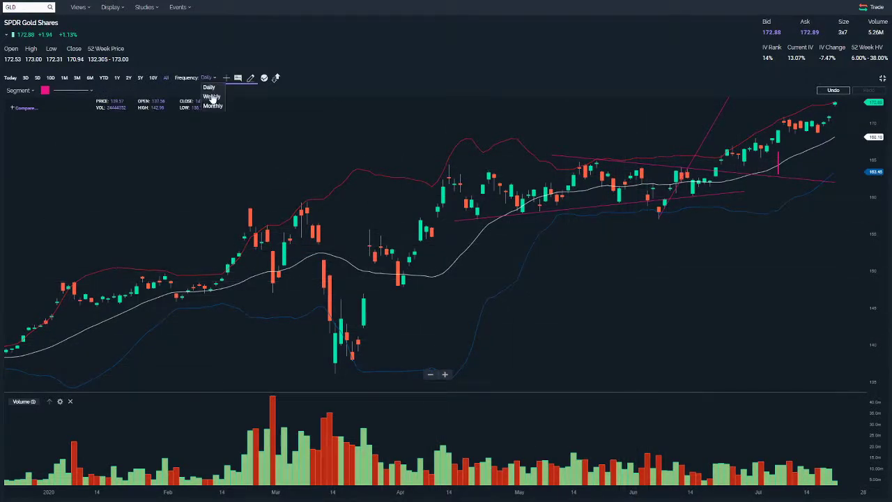
Step: Change the chart frequency to Weekly and set up the Horizontal drawing tool with a thicker dark purple line
click(212, 97)
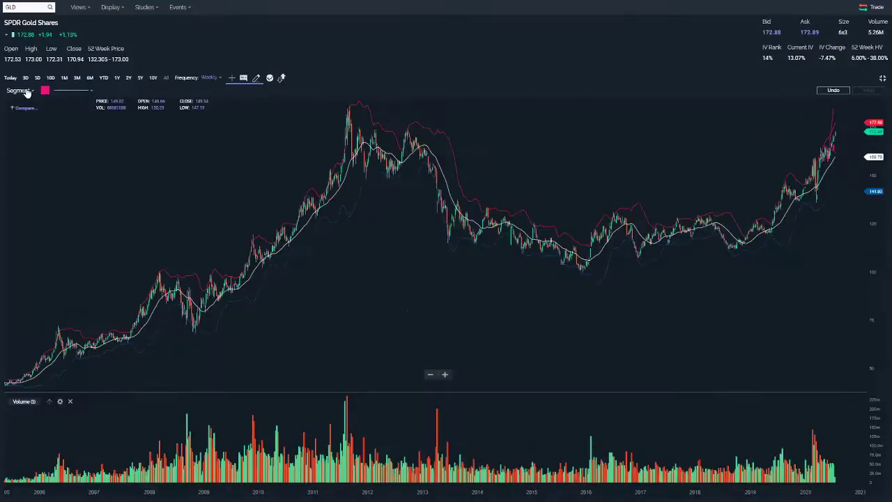
click(19, 91)
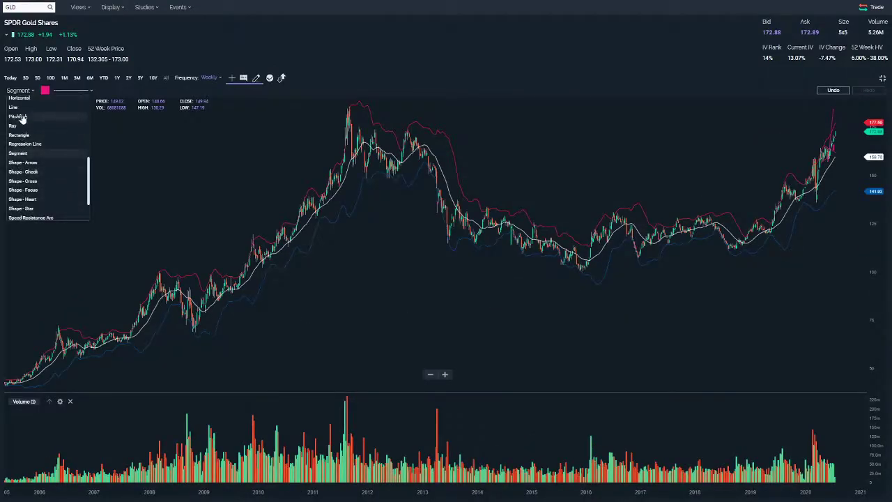
click(18, 99)
click(63, 95)
click(79, 120)
click(48, 91)
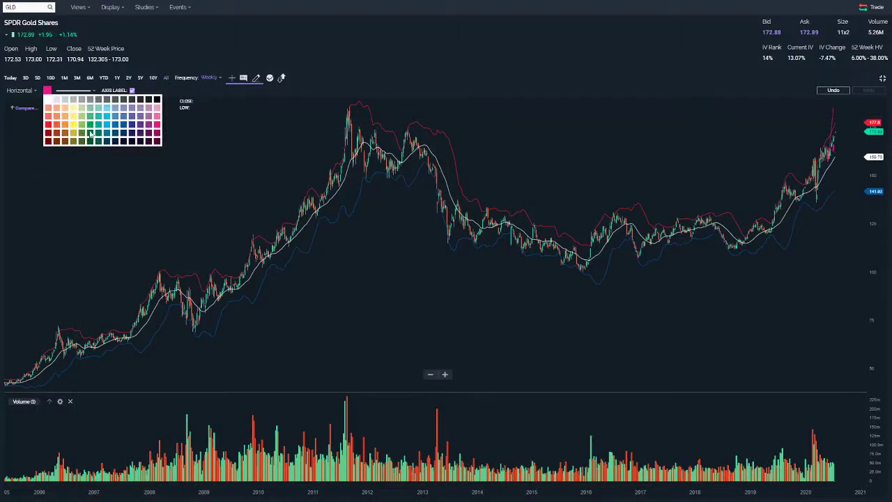
click(149, 133)
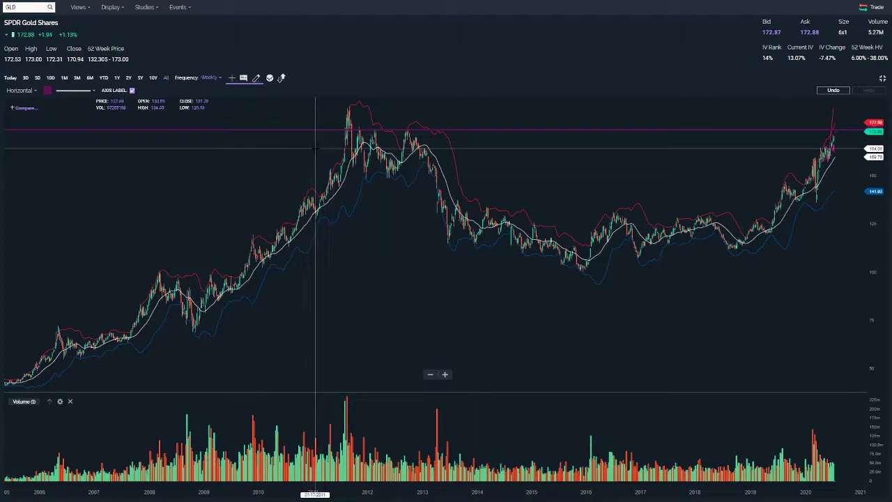
Step: Place horizontal lines at about 173.81, 178.9 and 184.71 across the 2011–2012 peaks
click(394, 129)
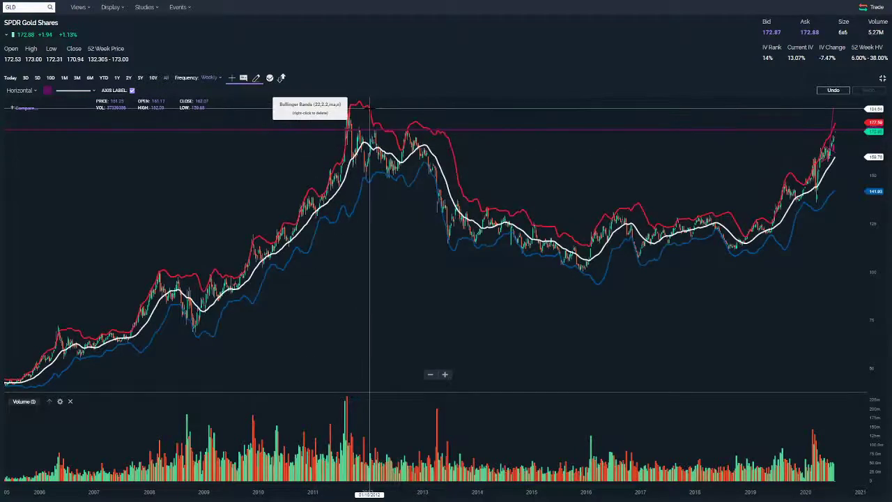
click(369, 109)
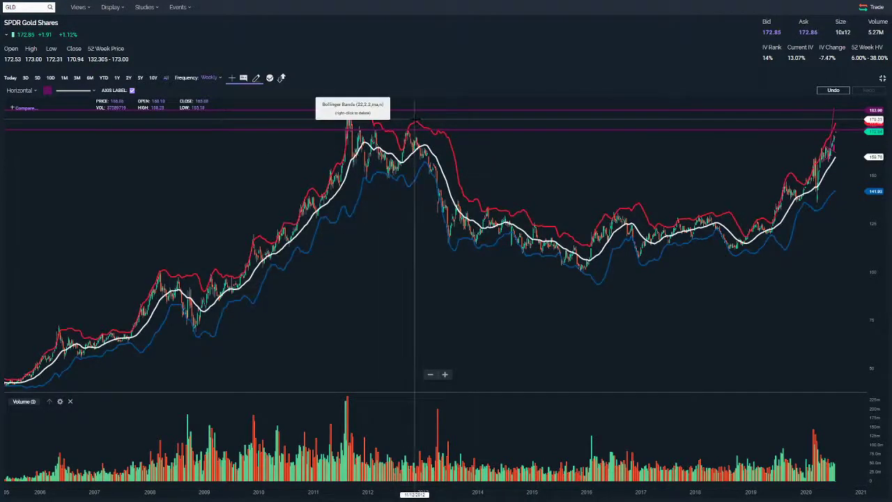
right_click(411, 127)
scroll(313, 171, up, 3)
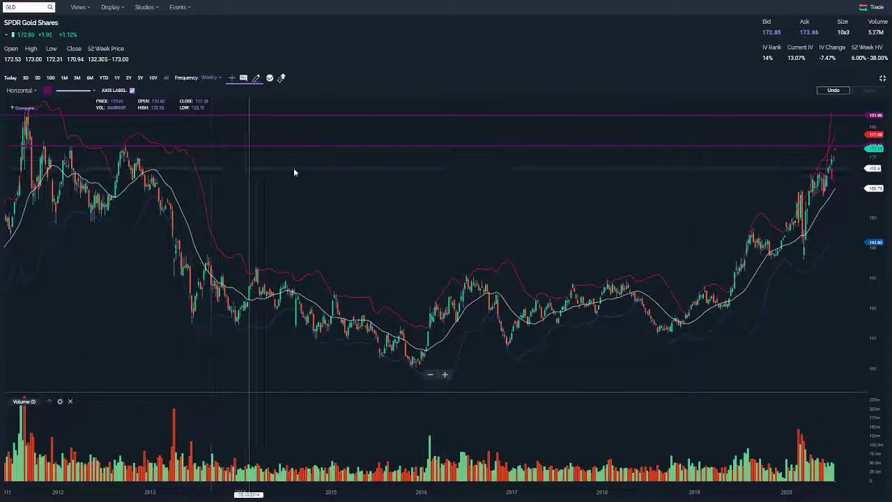
drag(255, 168, 370, 140)
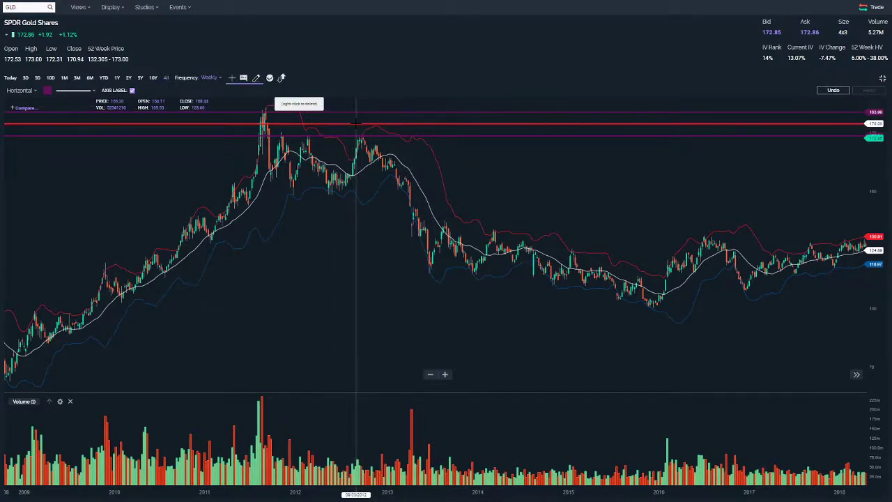
drag(330, 110, 518, 111)
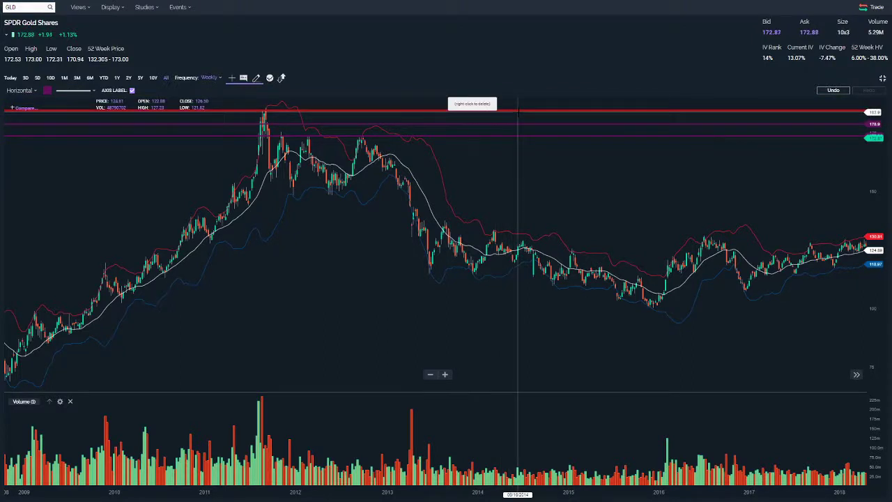
drag(517, 111, 518, 110)
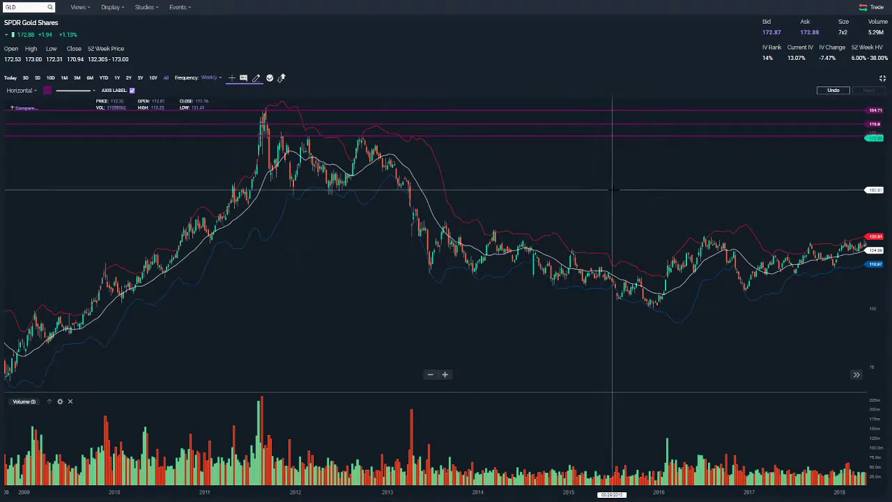
Step: Return the chart to Daily frequency, with recent candles and the three horizontal lines in view
drag(640, 203, 525, 197)
scroll(525, 198, up, 5)
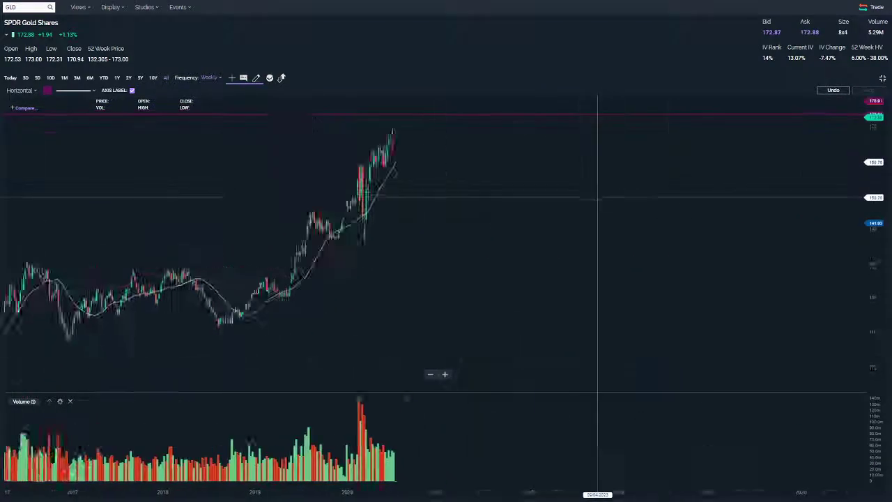
scroll(437, 207, up, 5)
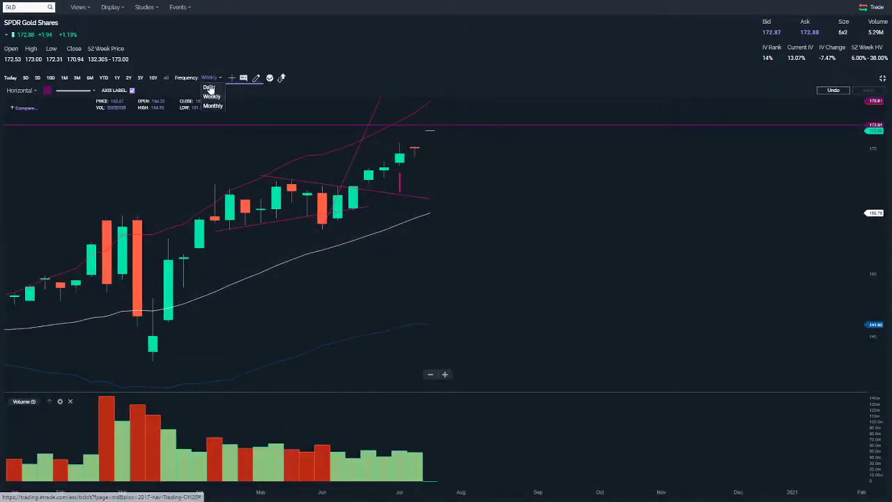
click(209, 88)
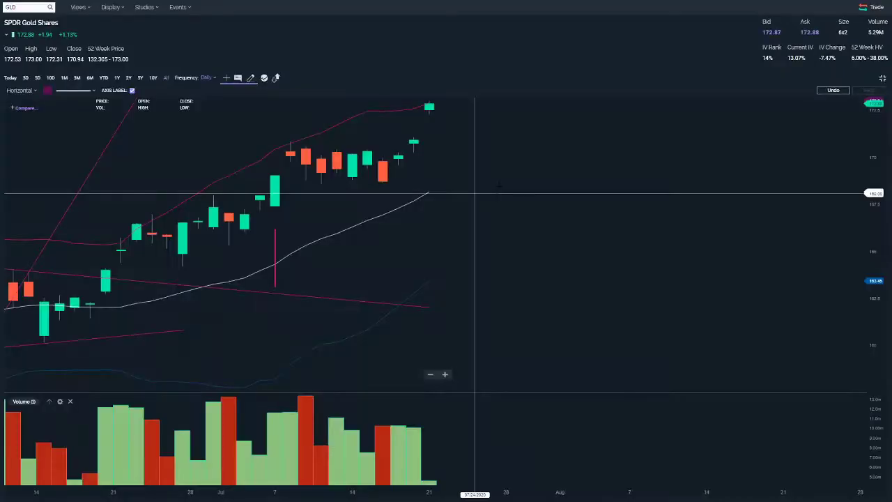
scroll(520, 187, up, 5)
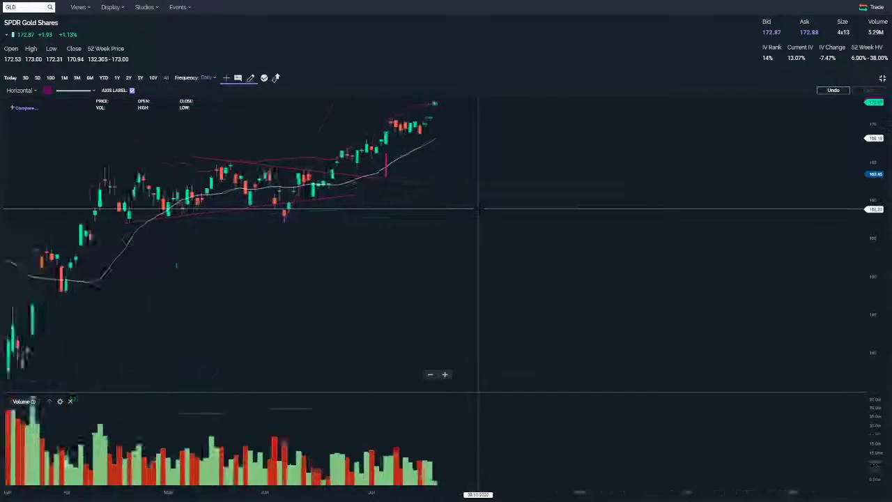
drag(641, 202, 677, 247)
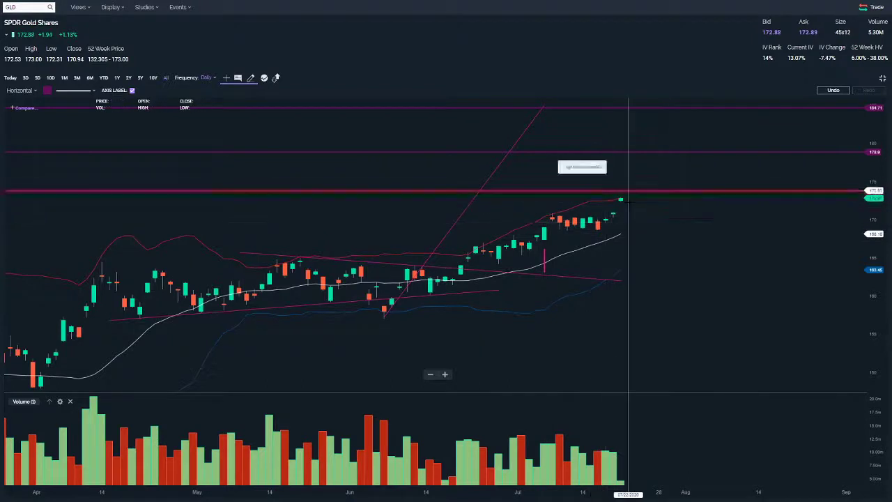
Step: Load the chart for the symbol SLV
click(28, 6)
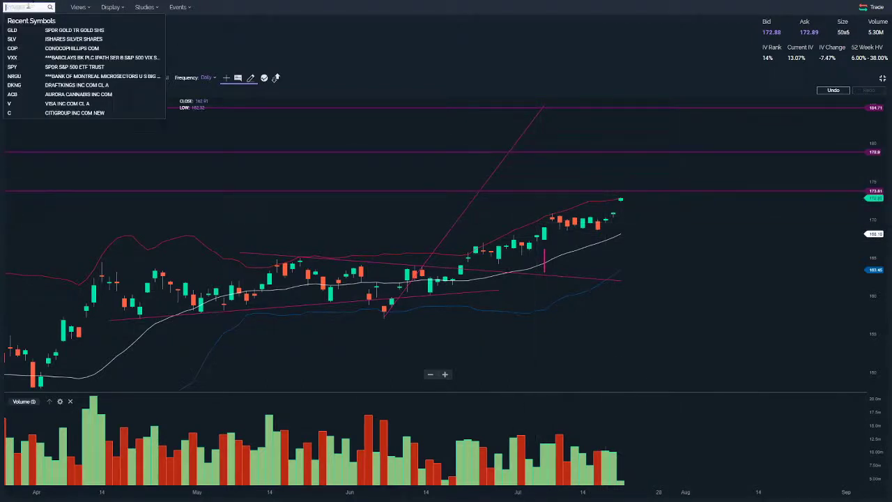
text(SLV)
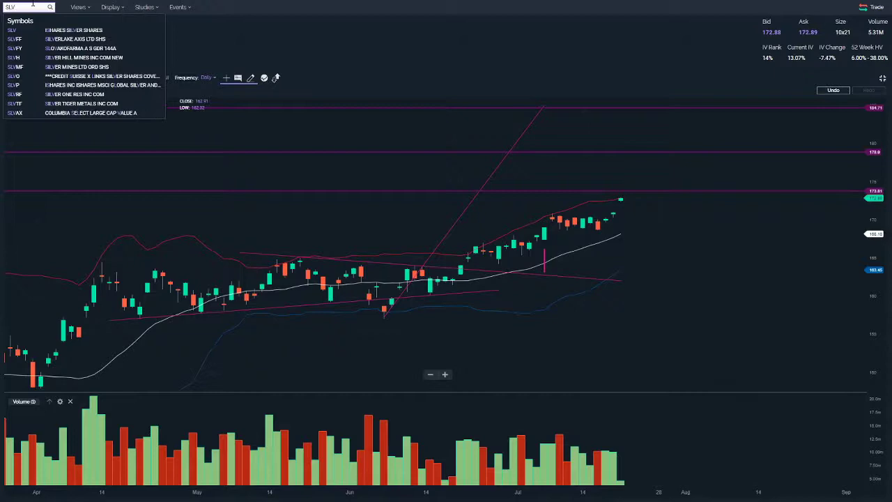
key(Return)
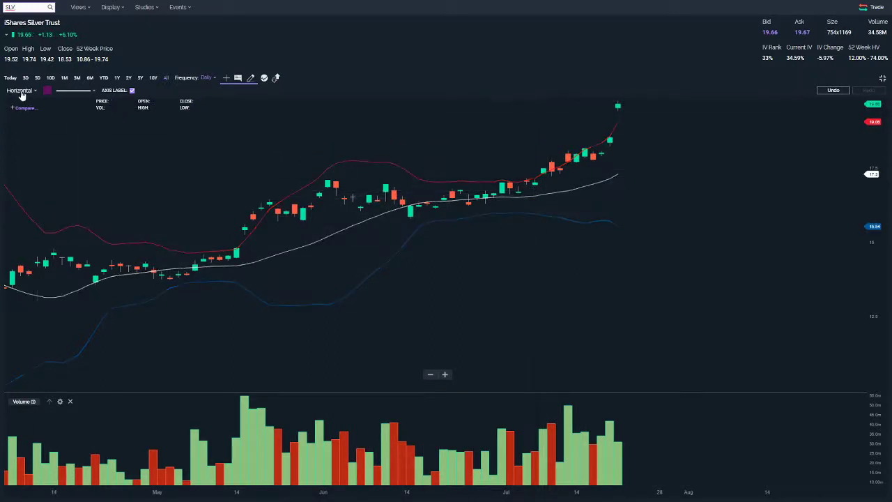
Step: Draw a thick vertical pink segment beneath the July 7, 2020 candle on the SLV chart
click(23, 210)
click(46, 90)
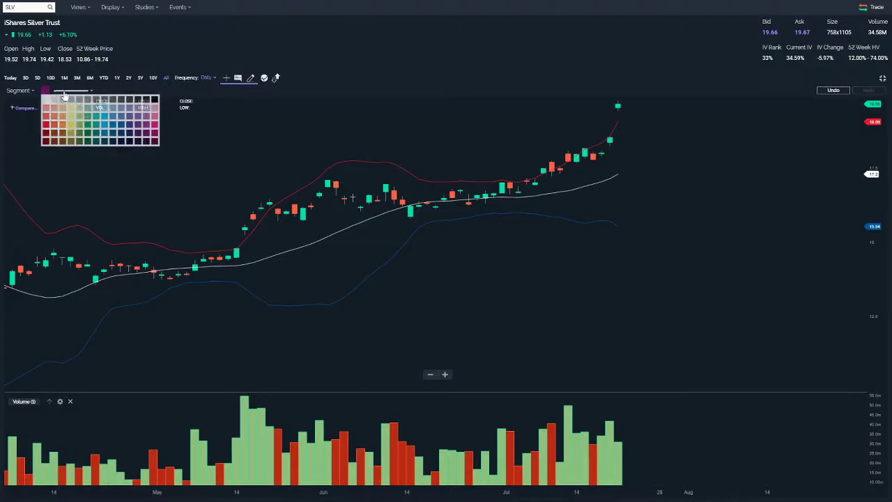
click(154, 124)
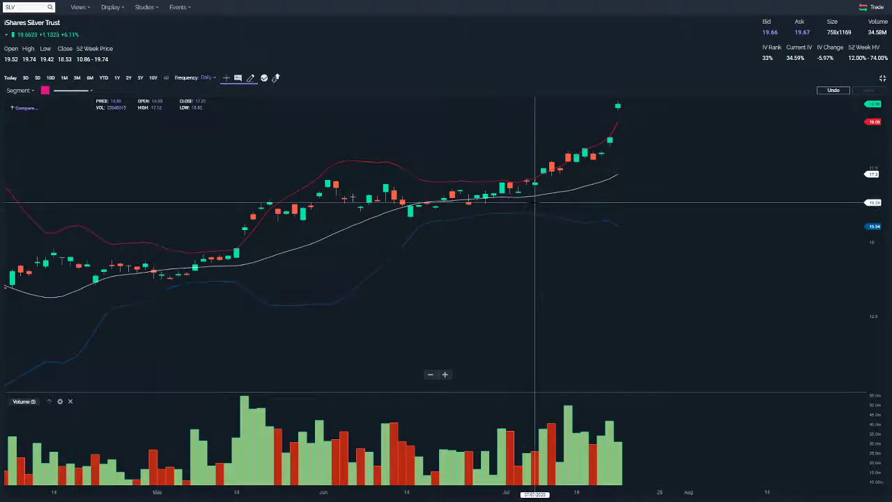
drag(535, 211, 535, 225)
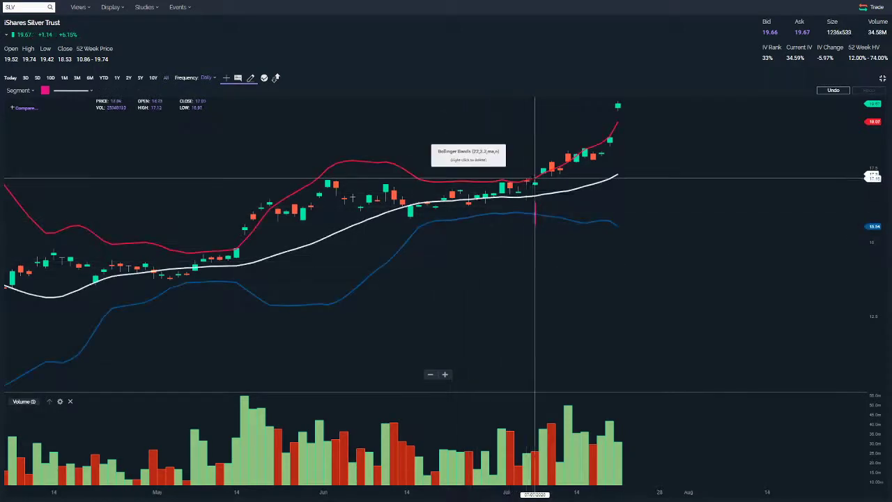
Step: With a thinner line, draw a descending segment above the SLV consolidation from late May and a rising segment beneath its lows
click(70, 104)
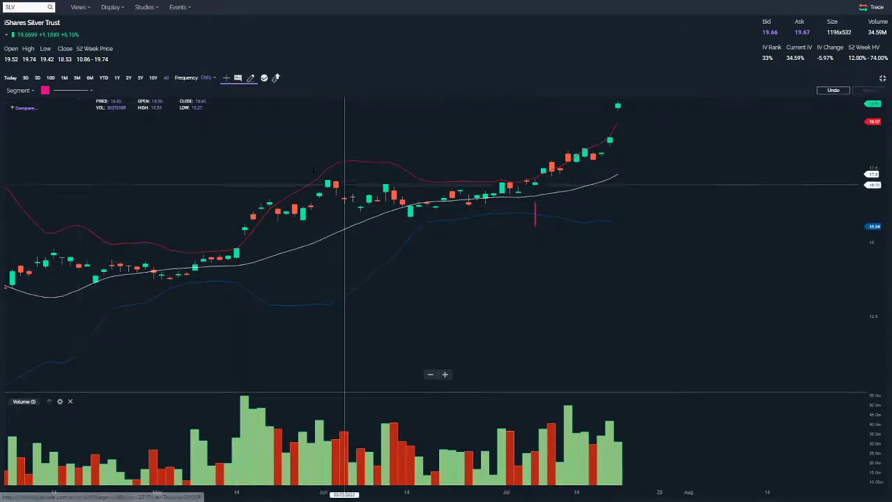
drag(288, 174, 601, 201)
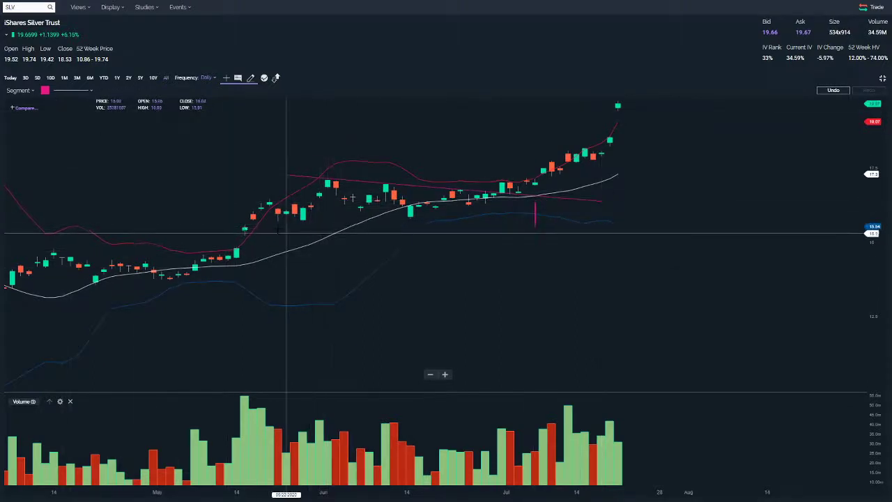
mouse_move(272, 228)
mouse_down()
mouse_move(464, 217)
mouse_move(521, 202)
mouse_up()
drag(274, 225, 272, 222)
Step: With a thick line, draw a long descending pink segment across the 2016 and 2019 SLV highs, extending to about 17.2 in late 2021
scroll(300, 279, down, 5)
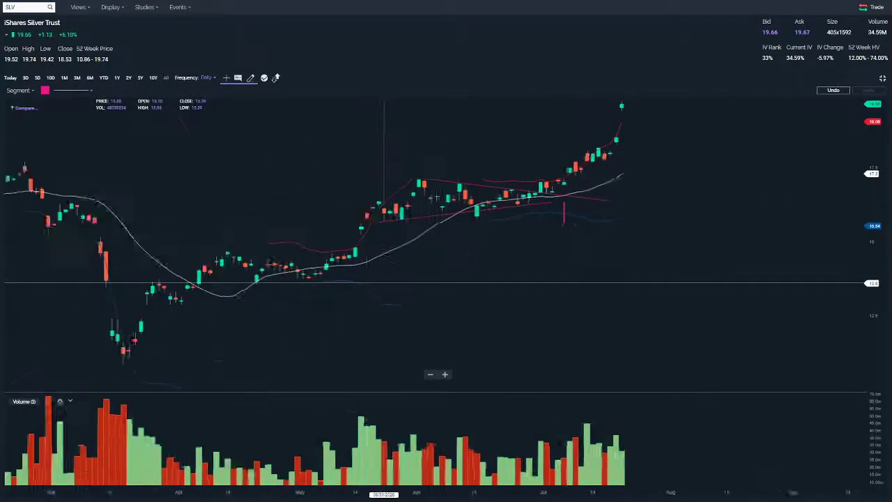
scroll(407, 169, down, 5)
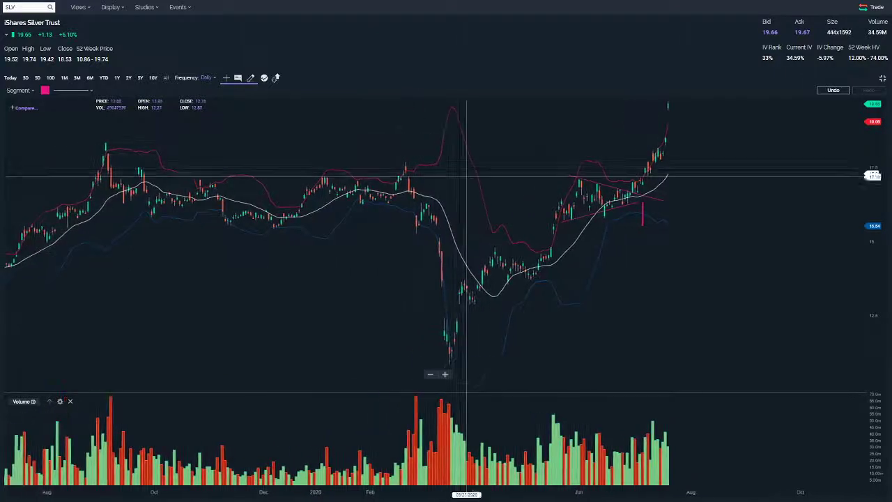
scroll(471, 175, down, 5)
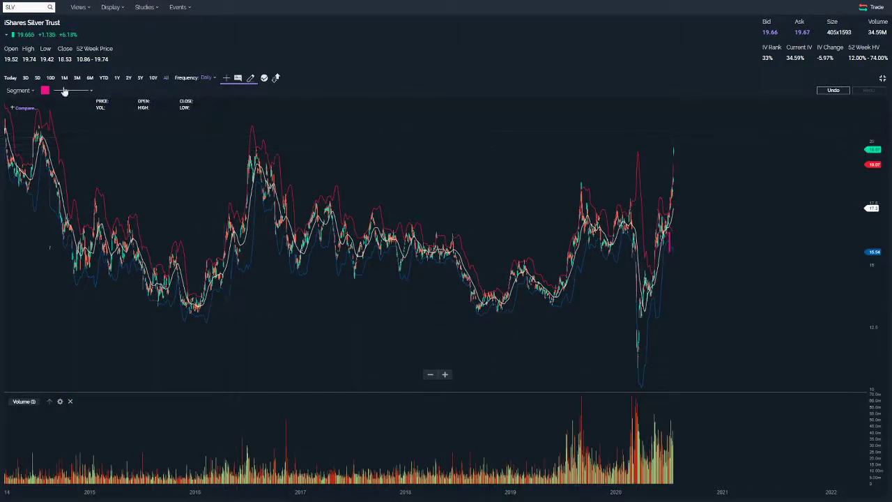
click(75, 122)
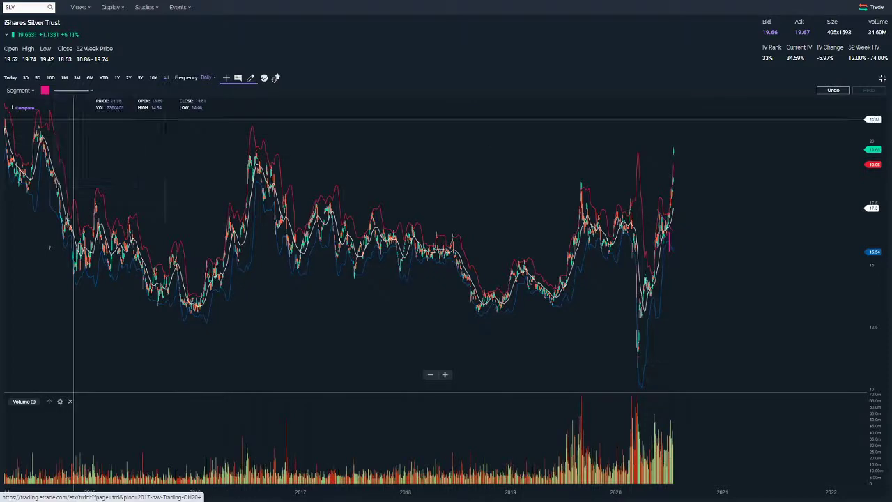
click(234, 148)
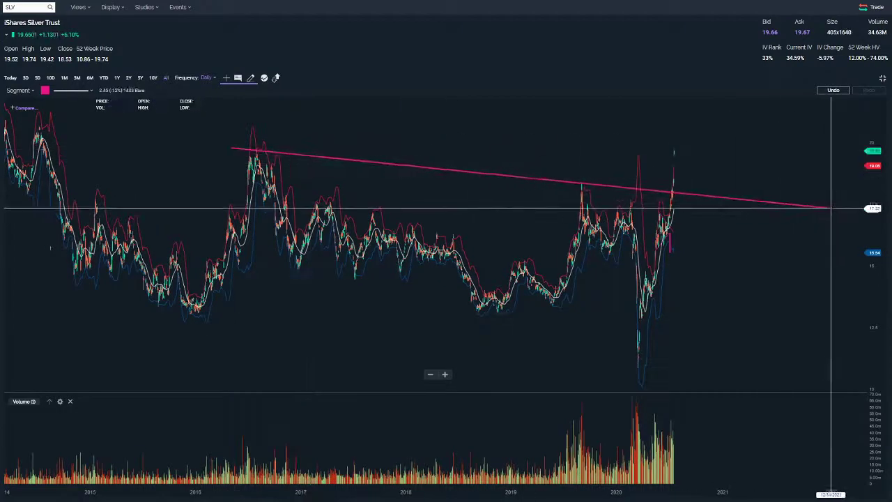
click(835, 208)
Step: With a thin line, draw a rising segment from the early May 2020 SLV low to the early June high
scroll(835, 208, up, 10)
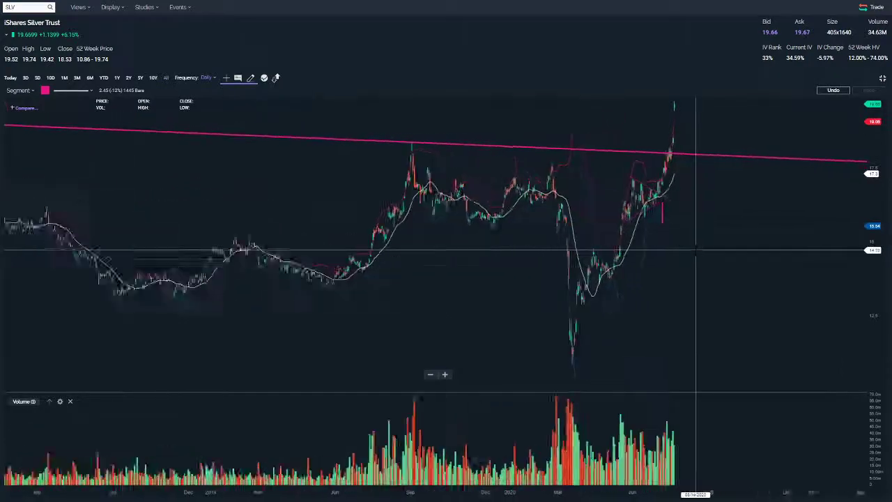
scroll(696, 250, up, 10)
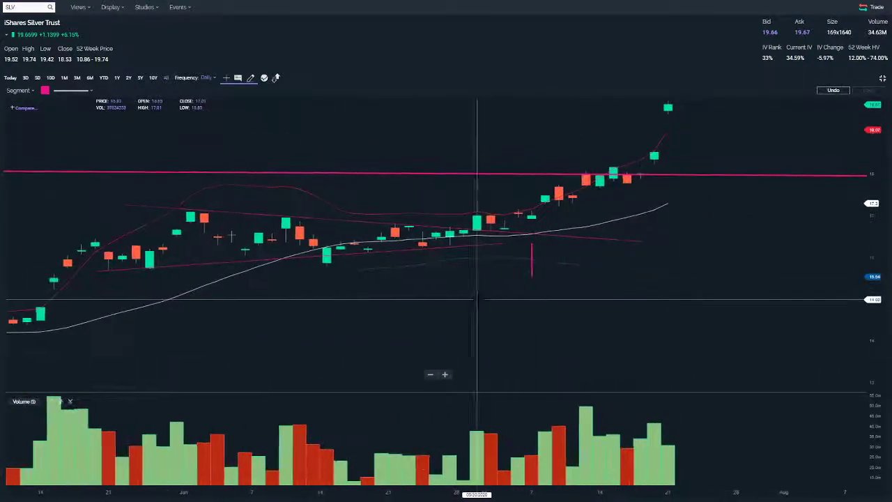
scroll(732, 281, left, 3)
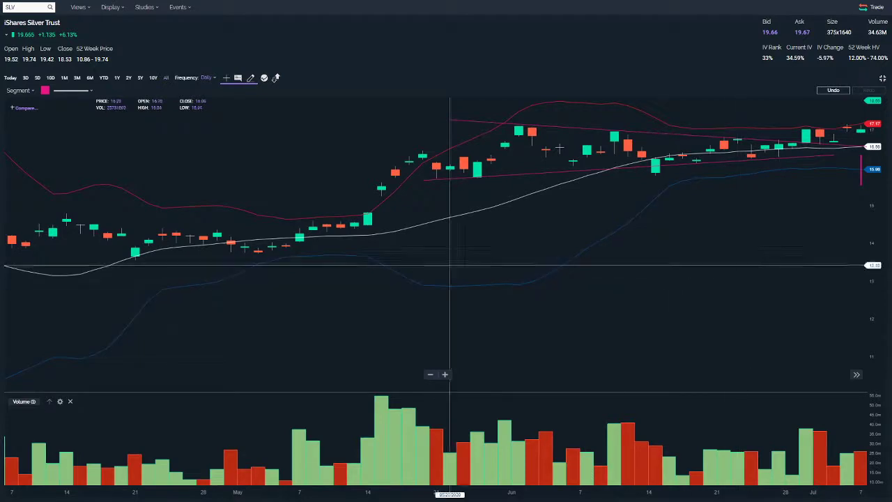
scroll(382, 237, down, 5)
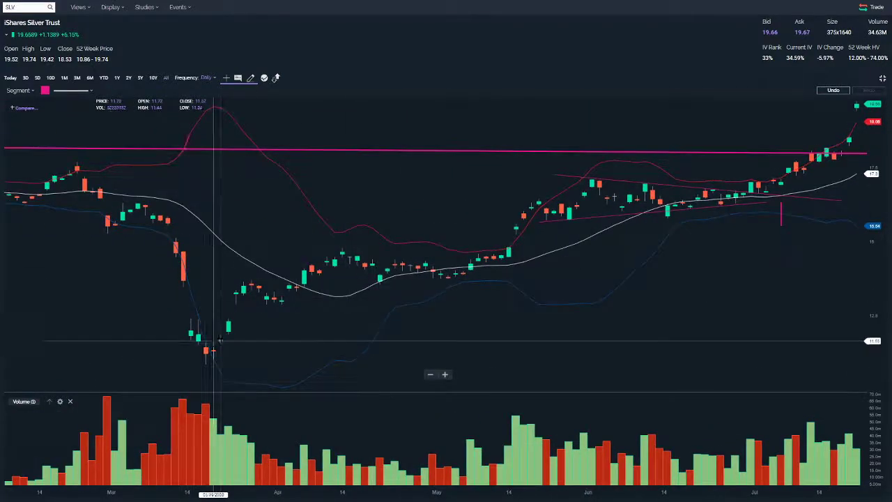
scroll(532, 280, down, 3)
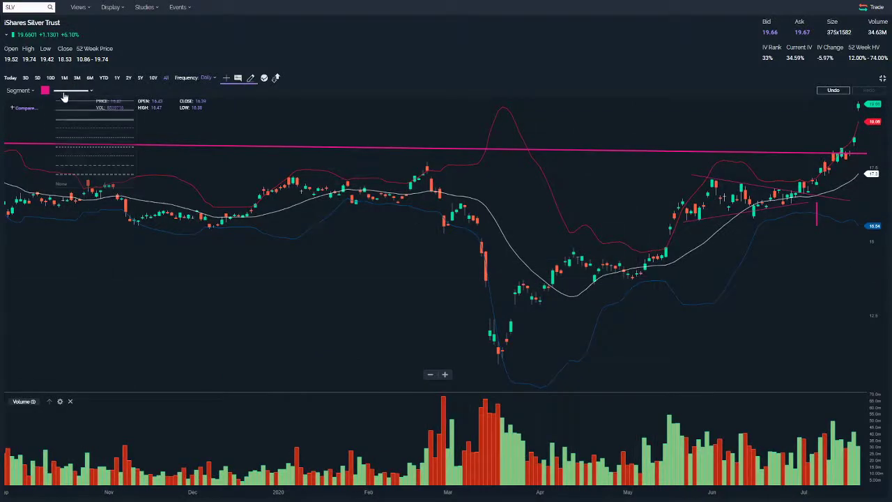
click(69, 103)
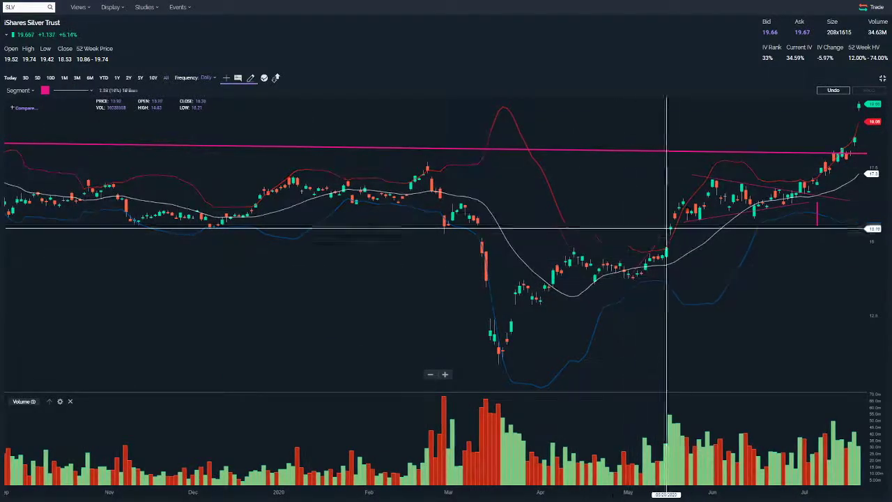
click(711, 180)
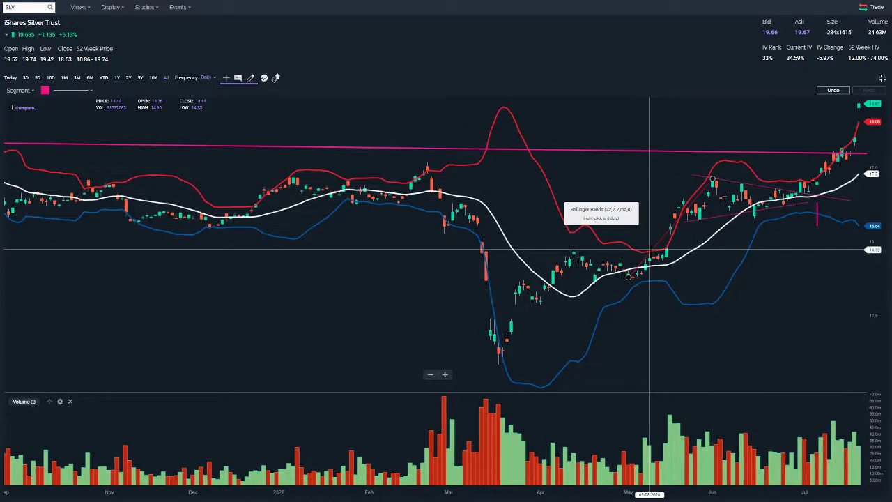
Step: Move the thin rising segment so it projects upward from the late June consolidation through the July breakout
mouse_move(654, 245)
mouse_down()
mouse_move(756, 182)
mouse_move(796, 185)
mouse_move(809, 176)
mouse_up()
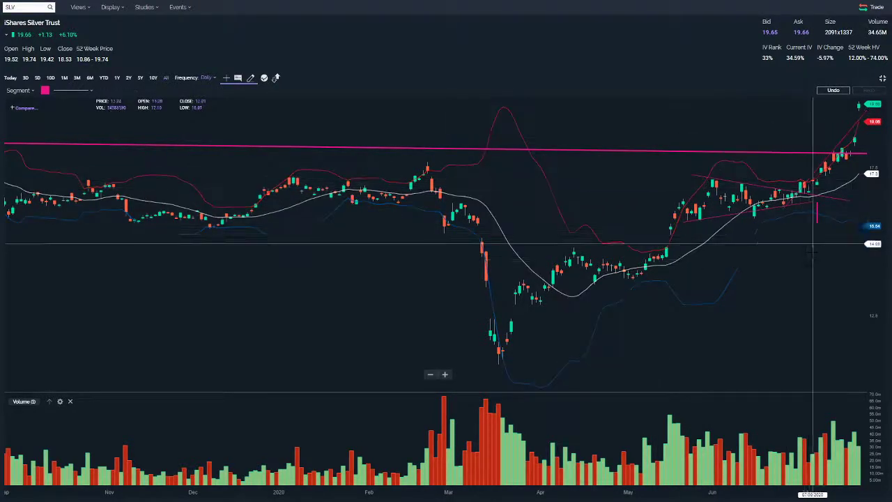
drag(793, 284, 758, 303)
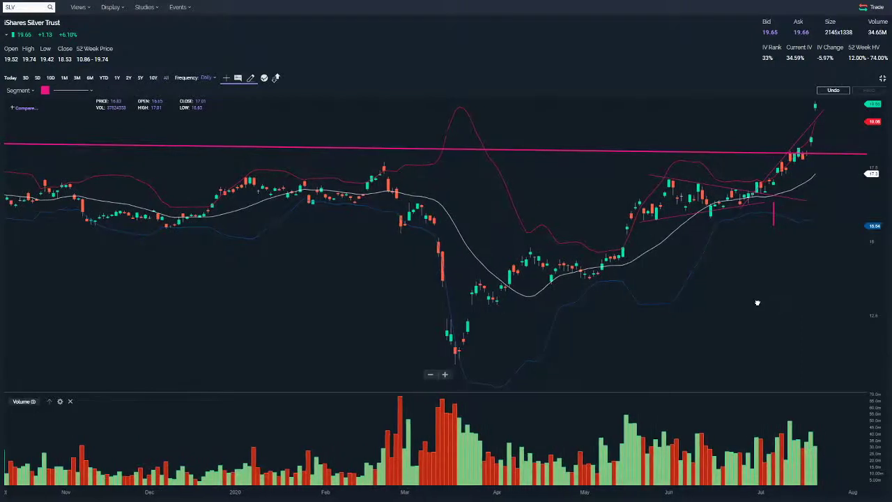
mouse_move(773, 167)
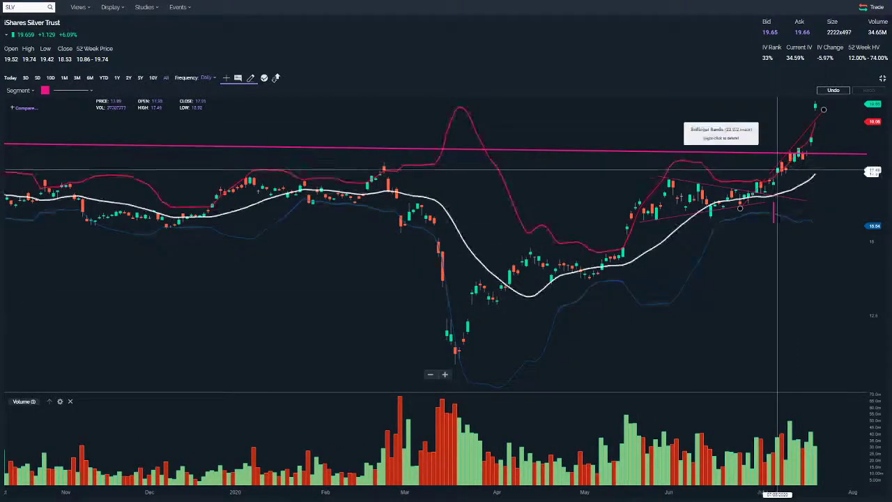
drag(775, 272, 828, 298)
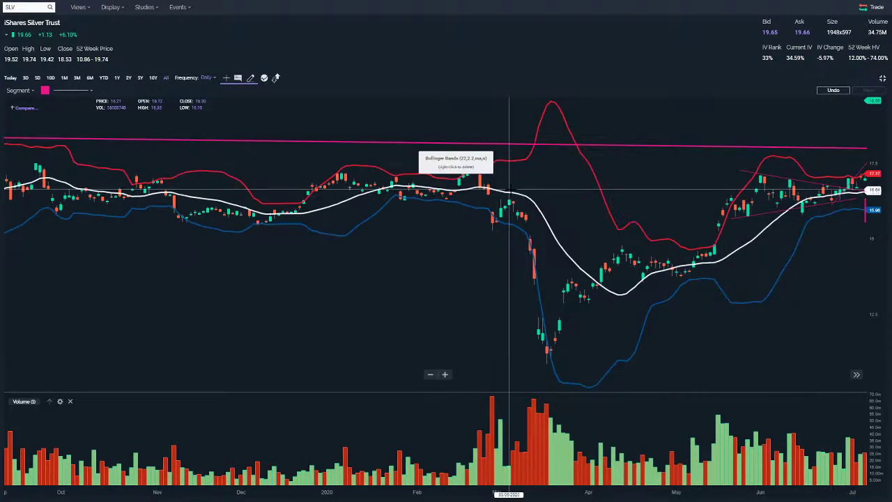
Step: Draw a thin descending segment in late July 2020 from about 20 down to the thick long-term trendline
scroll(505, 198, down, 10)
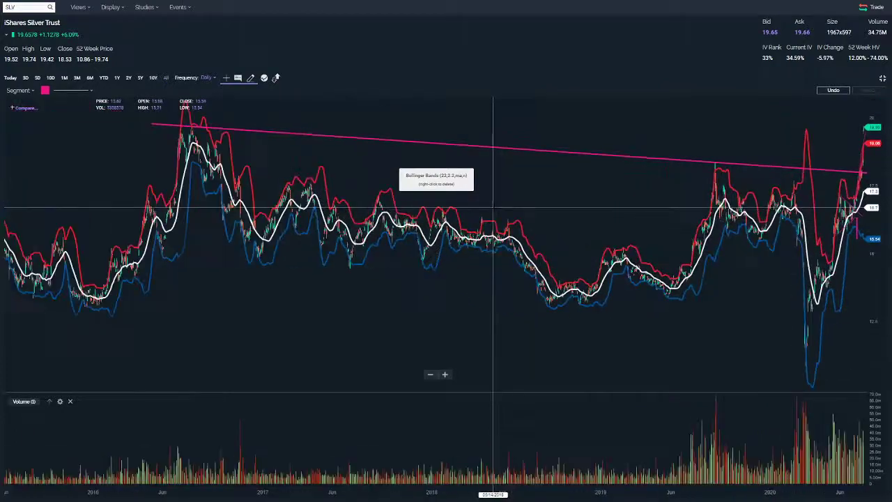
scroll(494, 207, down, 5)
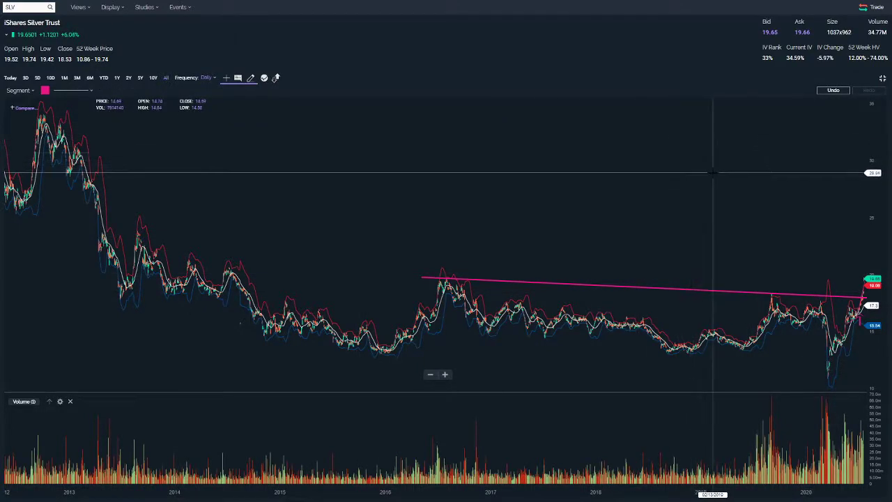
scroll(713, 172, up, 10)
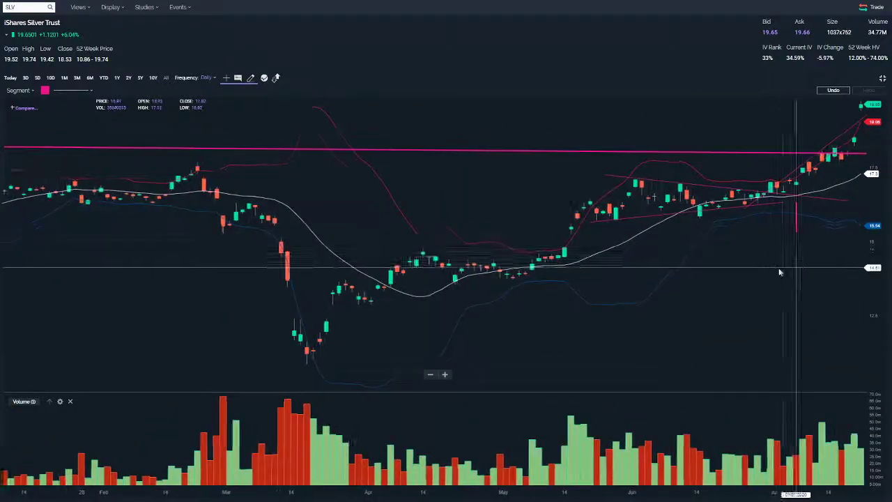
drag(796, 267, 686, 267)
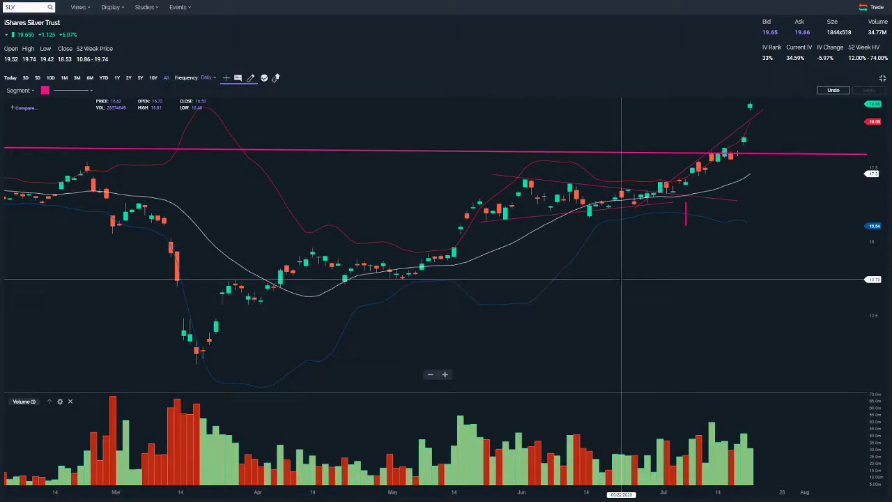
drag(706, 273, 683, 272)
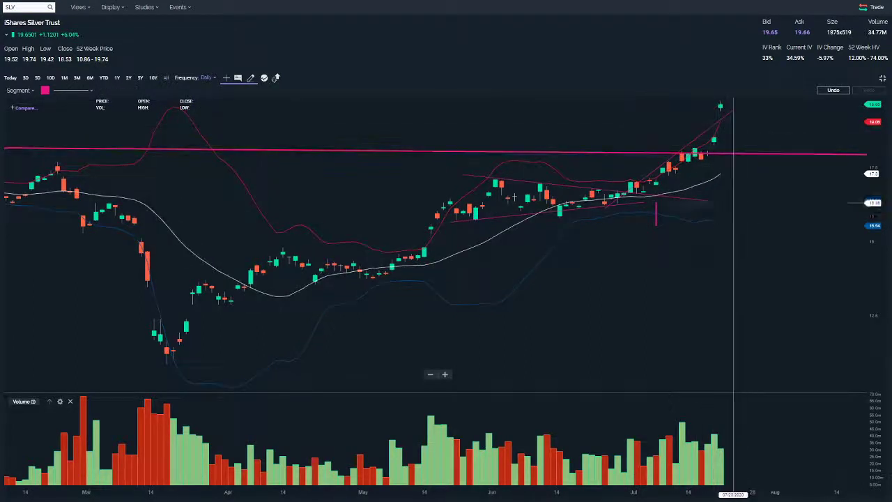
drag(753, 196, 711, 269)
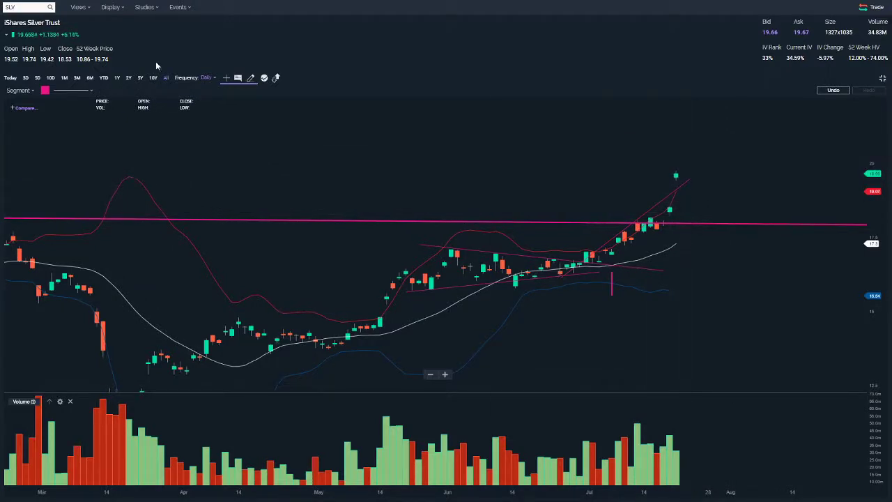
click(712, 216)
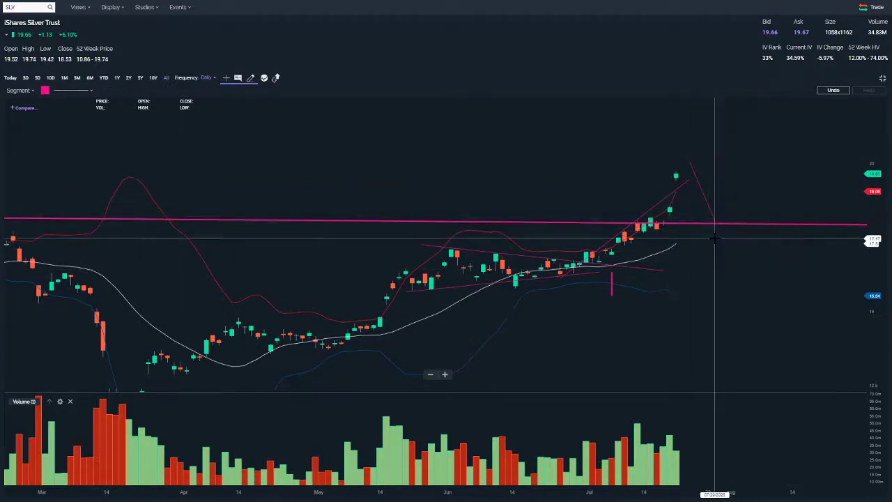
drag(714, 221, 689, 161)
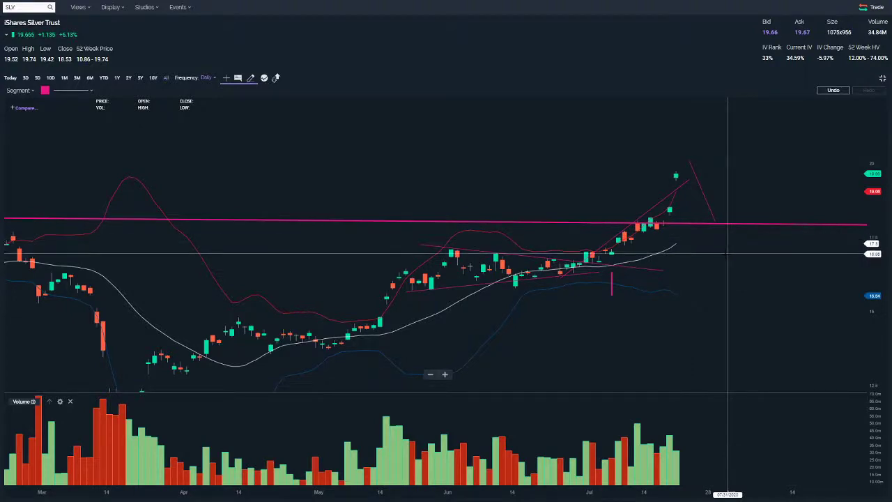
Step: Examine the latest SLV candle and the projected pullback against the long-term descending trendline in the full-screen chart
scroll(728, 255, down, 5)
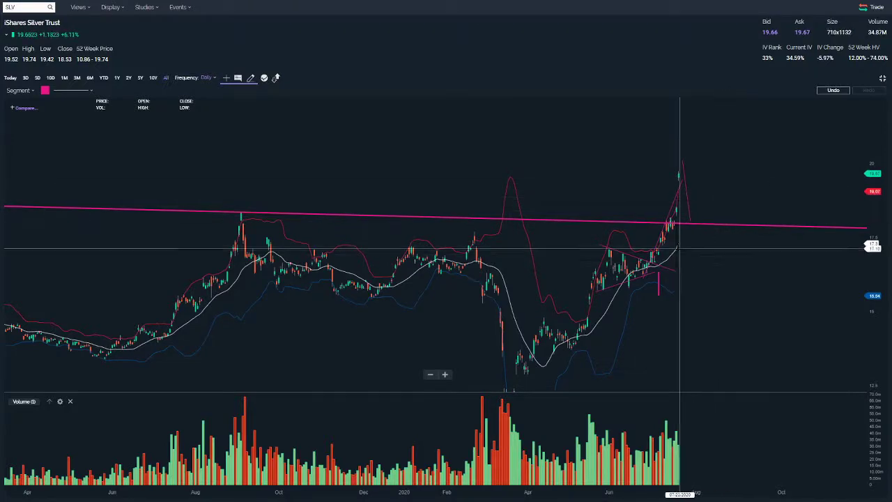
scroll(697, 259, up, 3)
scroll(697, 258, up, 3)
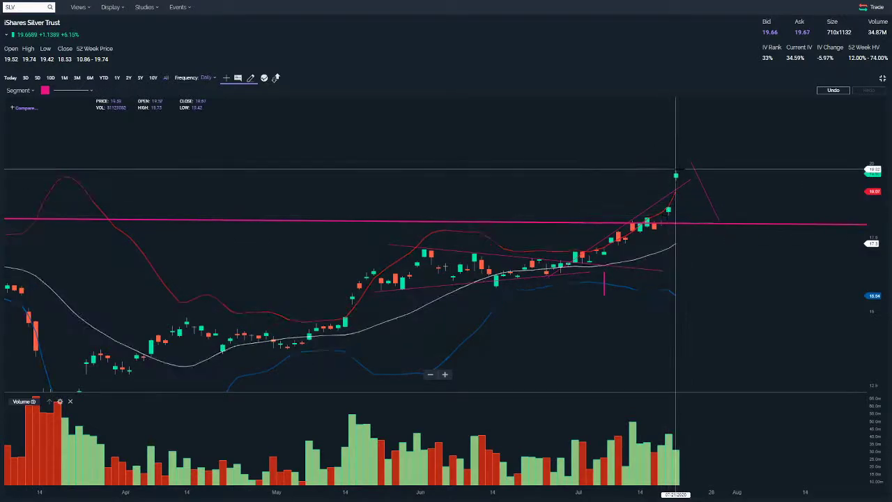
mouse_move(690, 160)
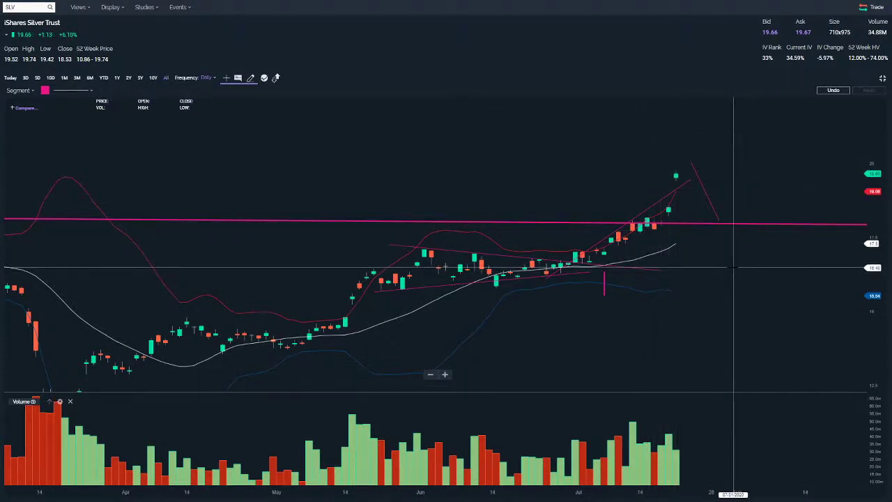
scroll(705, 268, down, 5)
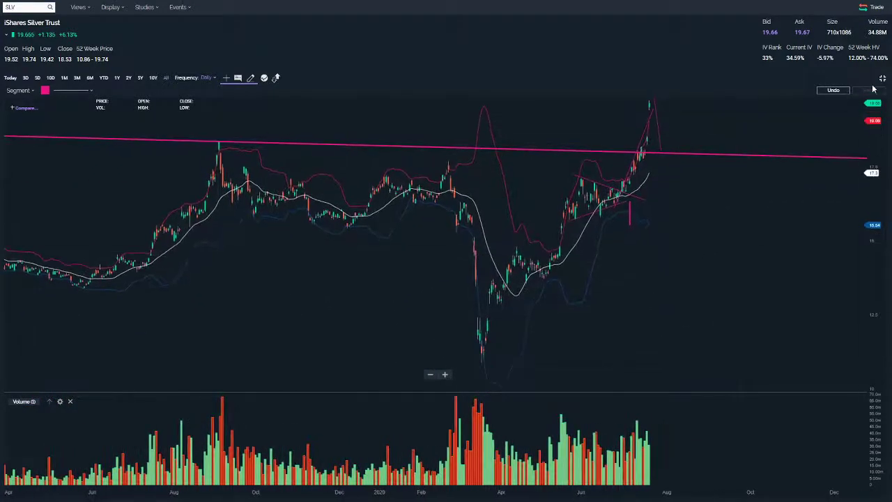
click(883, 81)
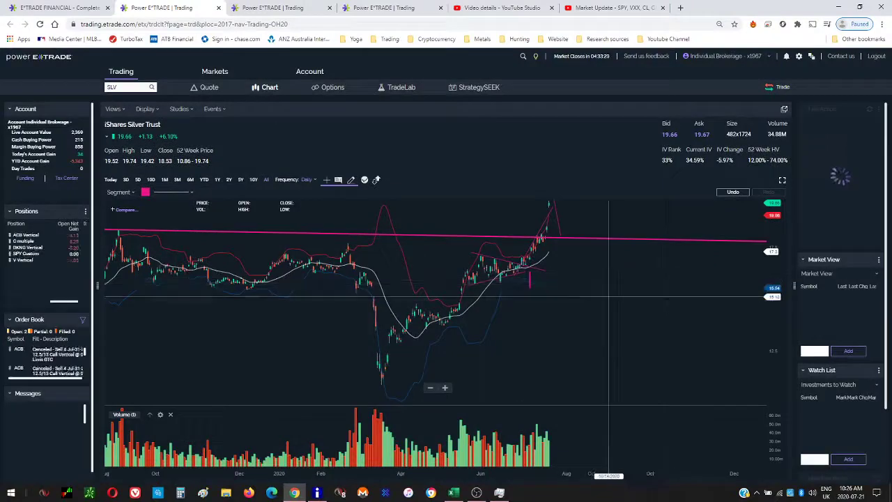
click(781, 182)
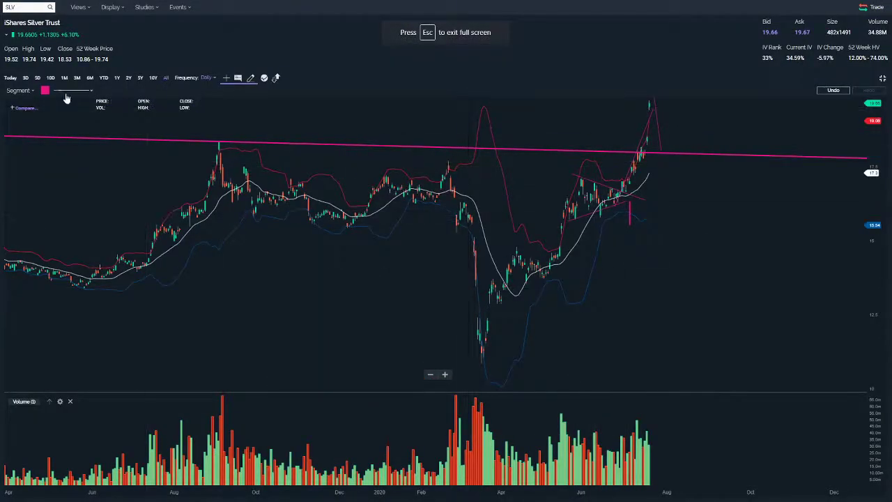
Step: Switch the SLV chart to Weekly frequency and place an orange horizontal line at about 13
scroll(376, 265, down, 10)
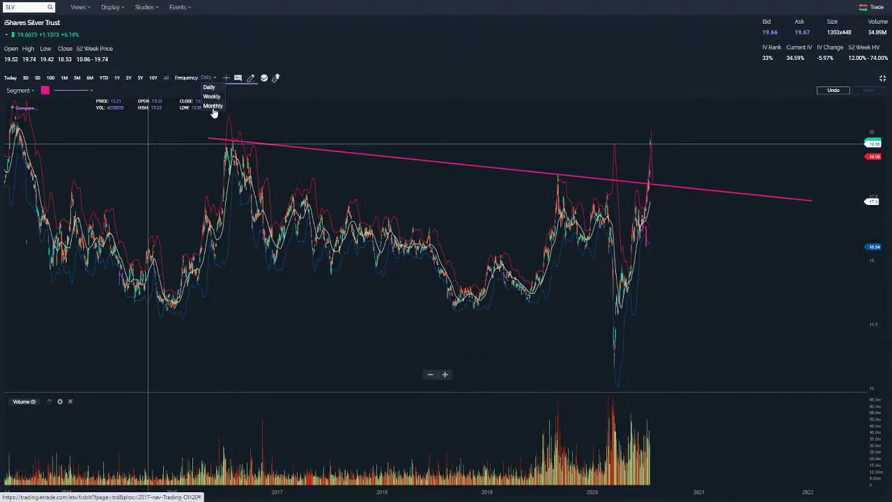
click(211, 96)
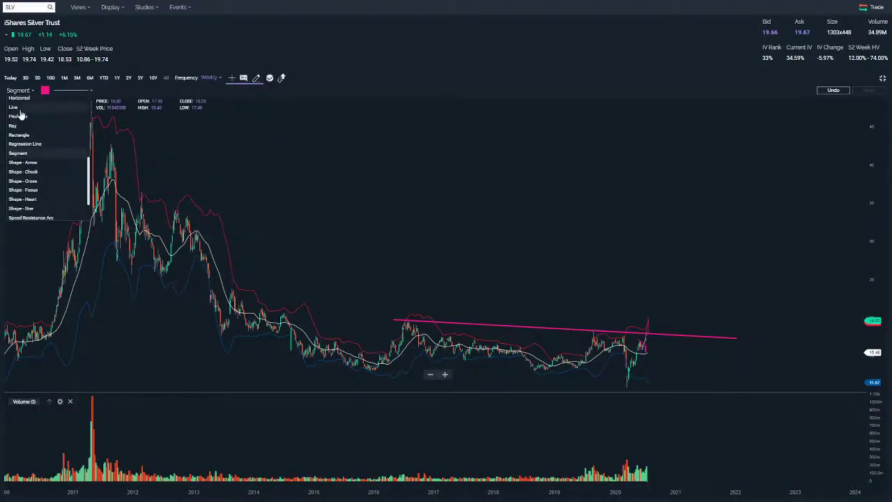
click(19, 98)
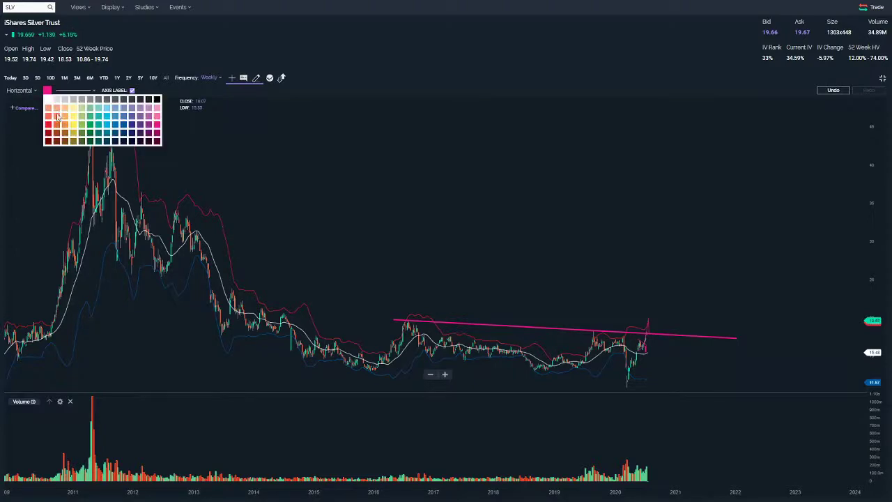
click(67, 126)
scroll(216, 359, down, 4)
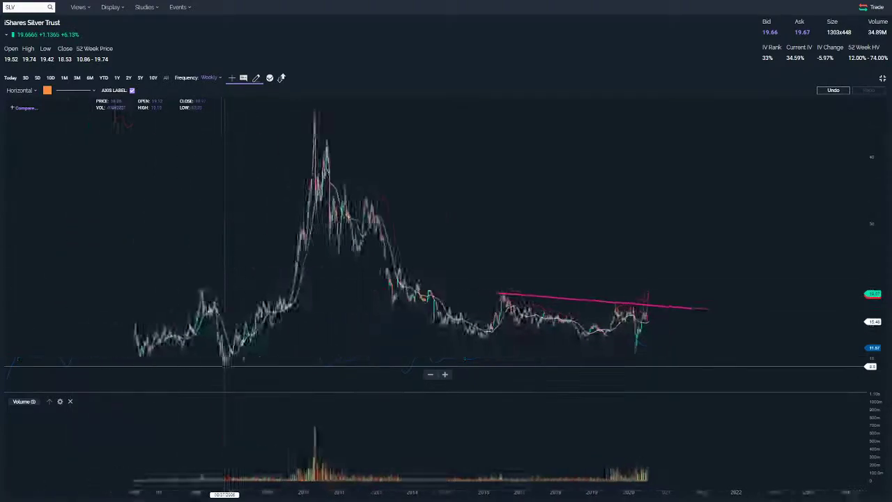
scroll(318, 356, up, 5)
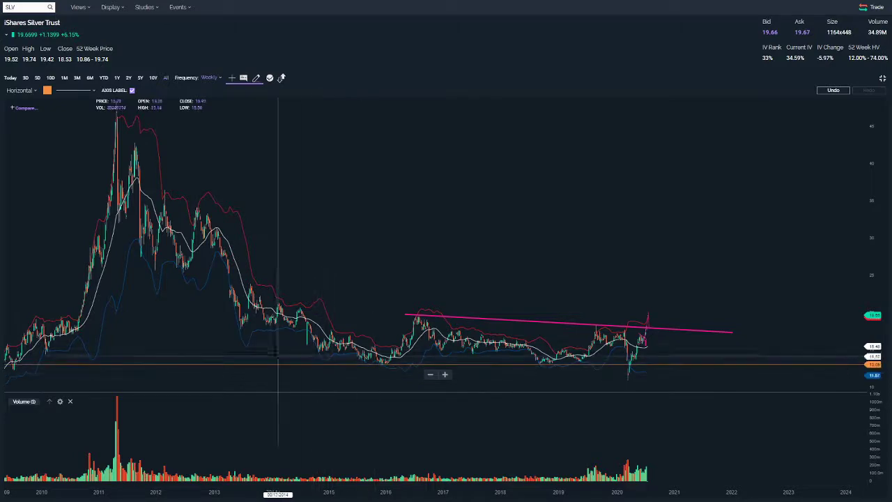
Step: Examine the weekly SLV chart around the orange support line, the June consolidation and the July breakout above the long-term trendline
scroll(313, 364, down, 5)
scroll(408, 360, up, 8)
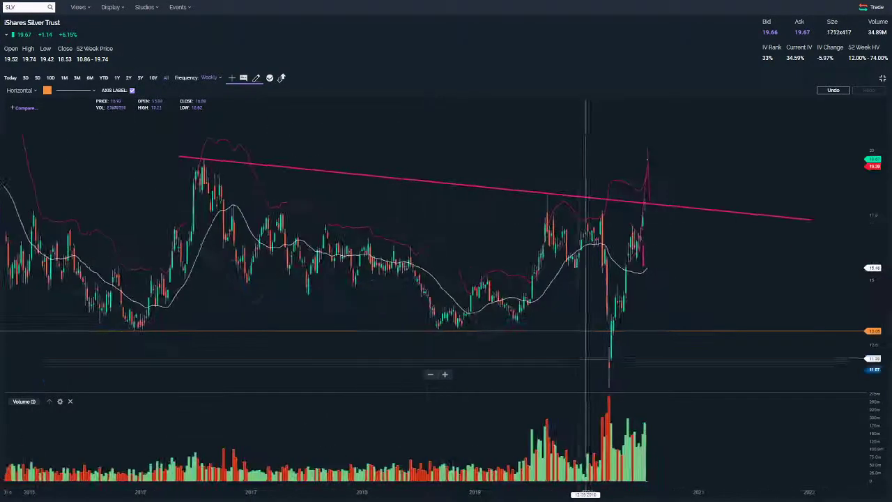
scroll(588, 278, up, 3)
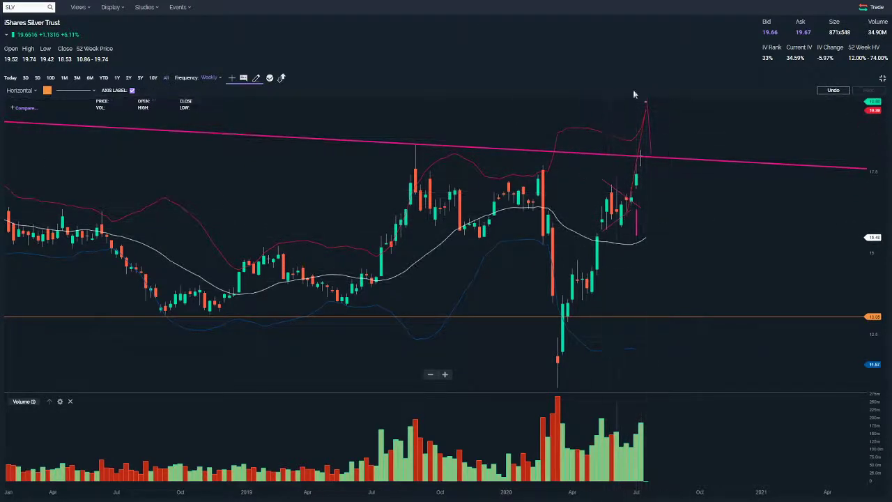
drag(645, 108, 635, 212)
scroll(685, 160, up, 5)
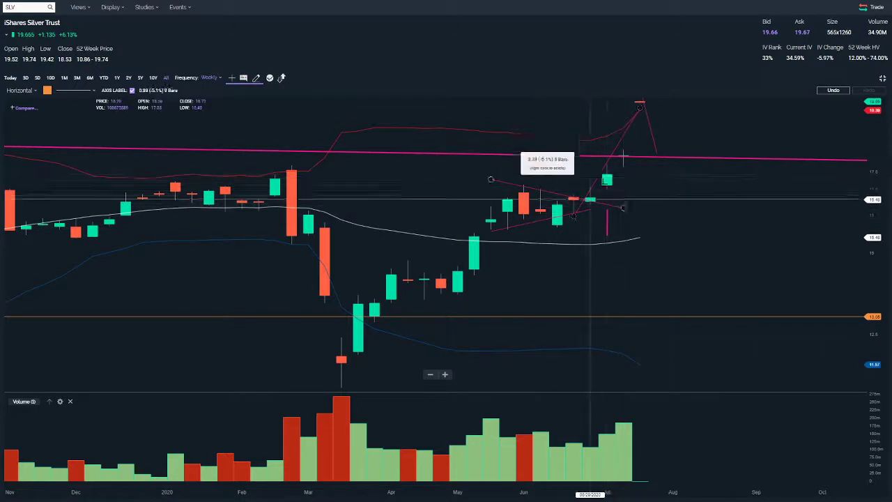
mouse_move(606, 177)
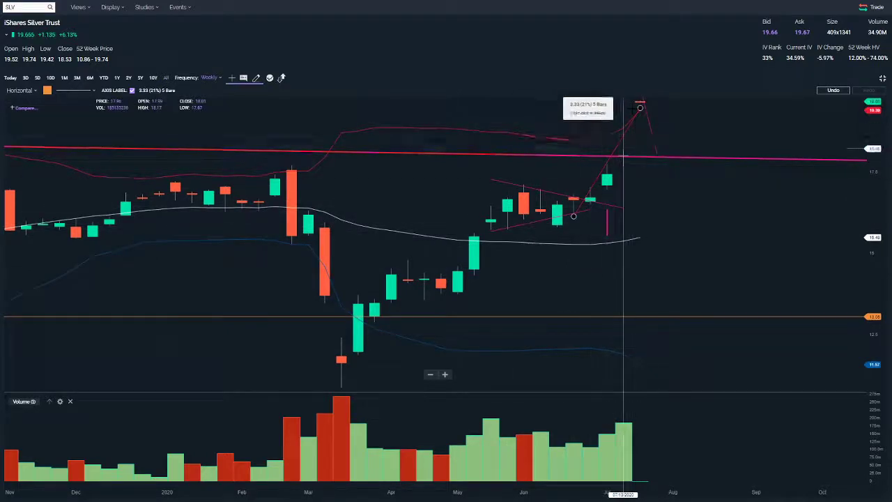
scroll(721, 240, down, 5)
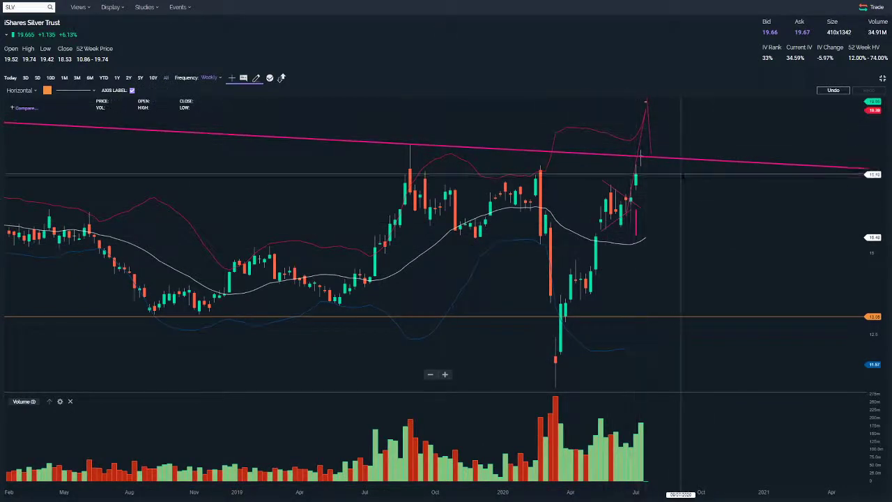
Step: Delete the thin descending pullback segment that runs from the latest SLV candle down to the thick trendline
scroll(694, 209, up, 4)
drag(694, 209, 651, 293)
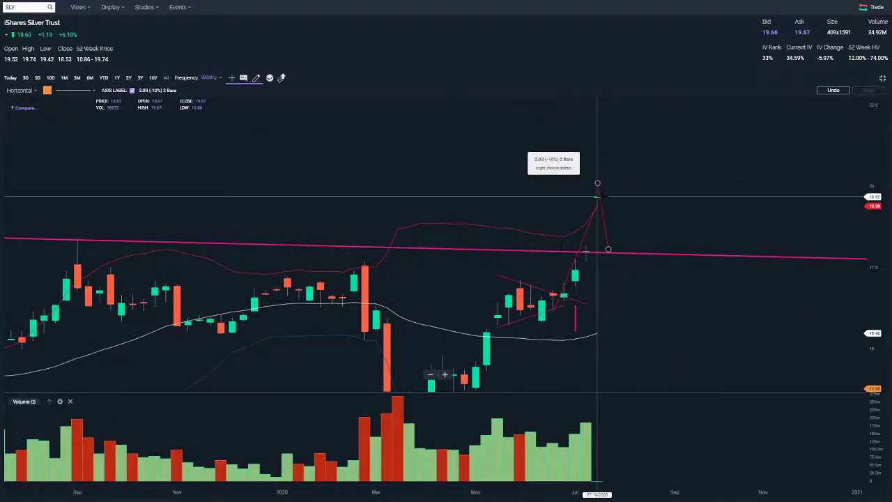
mouse_move(598, 202)
mouse_down()
mouse_move(544, 313)
mouse_move(553, 311)
mouse_up()
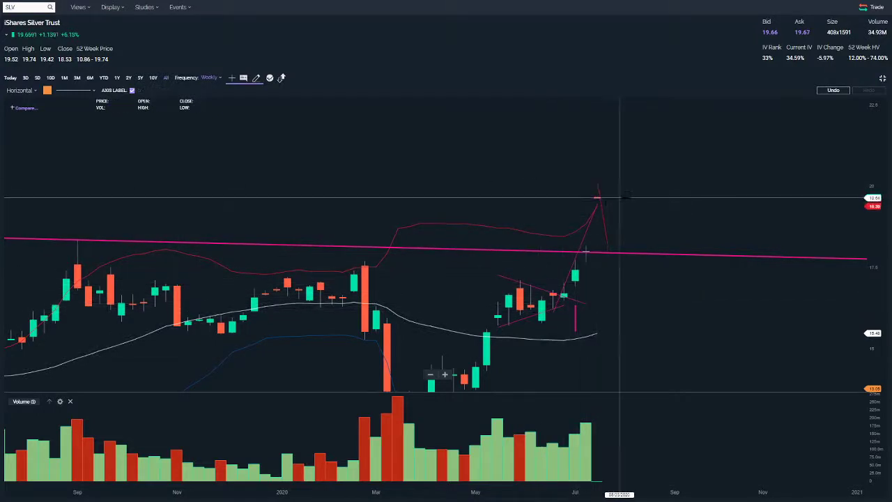
right_click(605, 214)
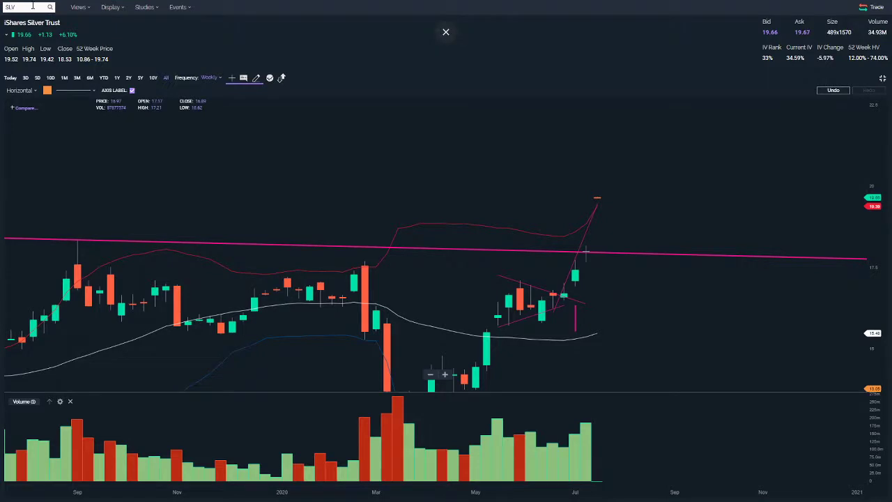
key(ctrl+z)
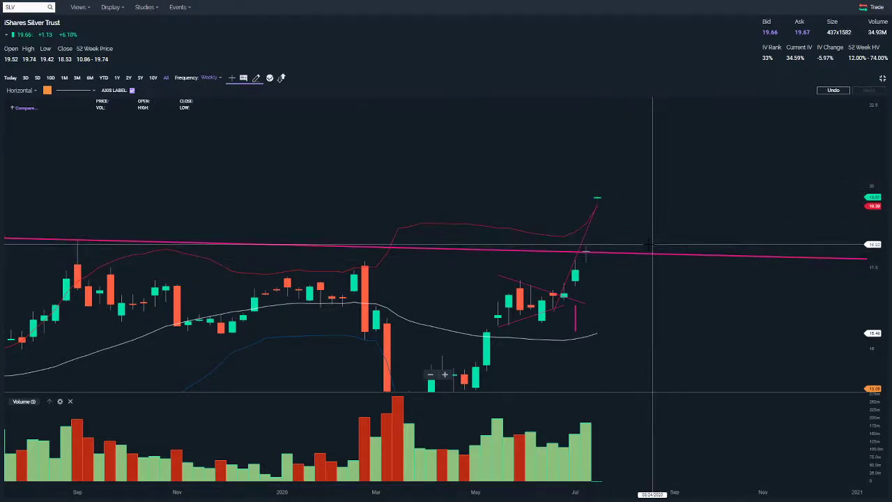
Step: Load the COP chart and set its frequency to Daily
click(32, 8)
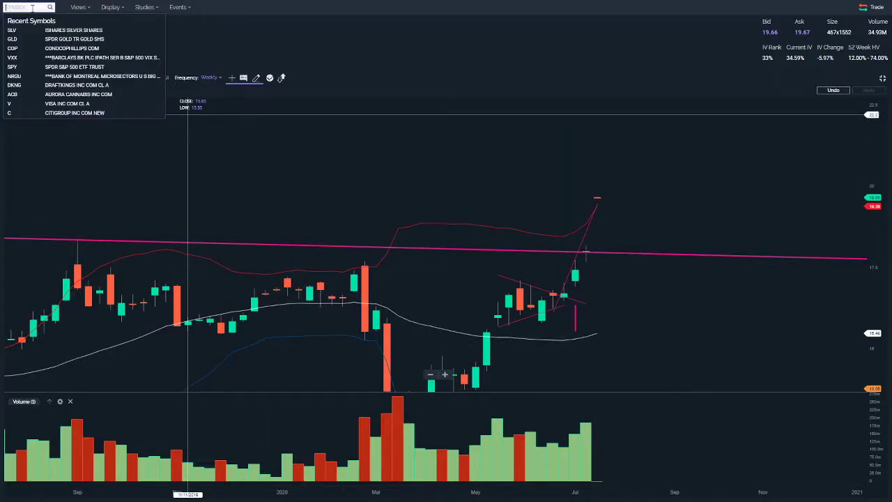
text(COP)
key(Return)
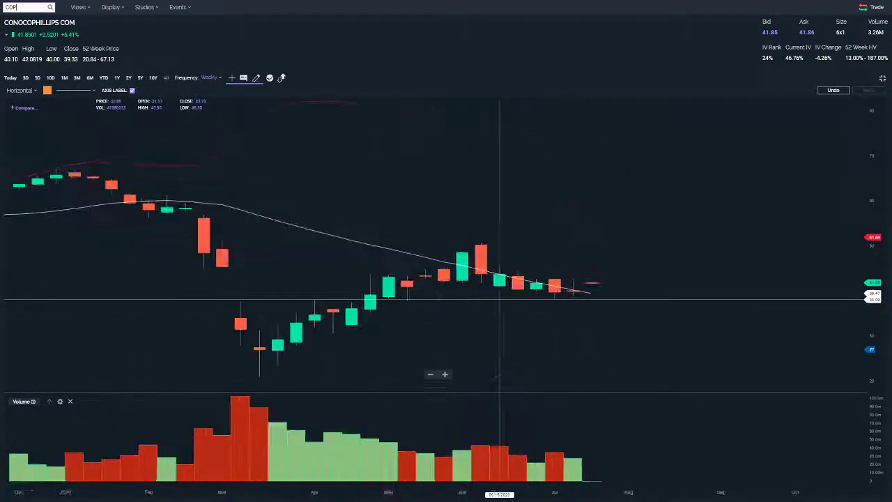
click(217, 88)
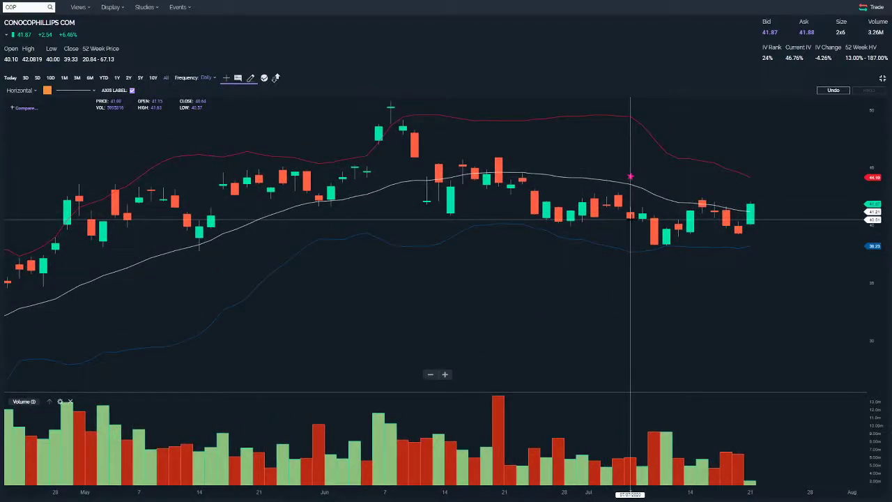
Step: Draw a pink rising support segment under the COP lows, from about 19 in mid-March to about 49 in mid-June 2020
drag(496, 284, 729, 285)
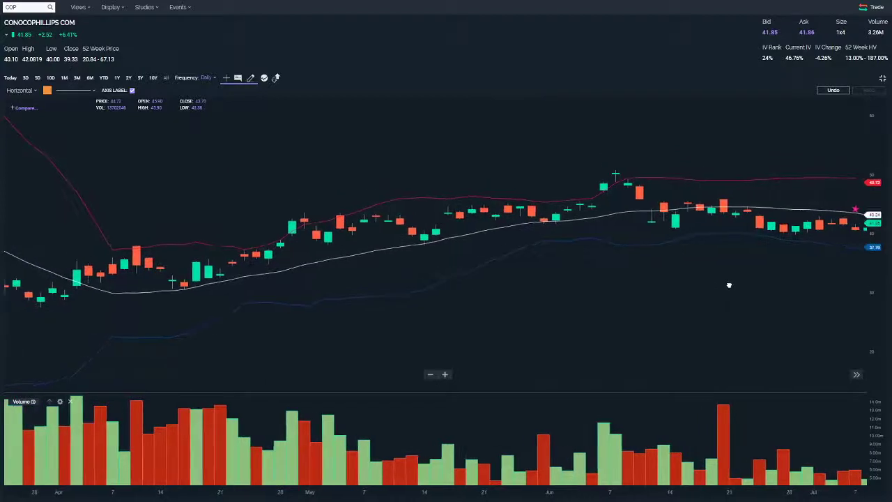
scroll(652, 291, down, 5)
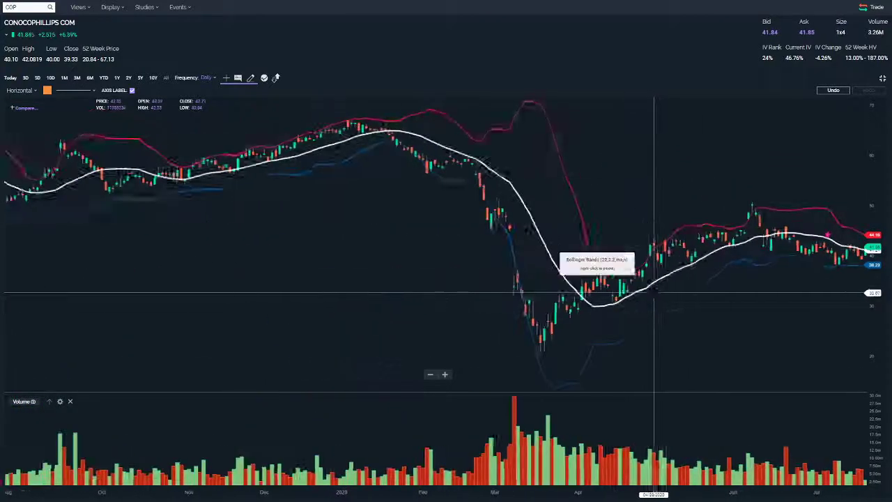
drag(652, 302, 731, 318)
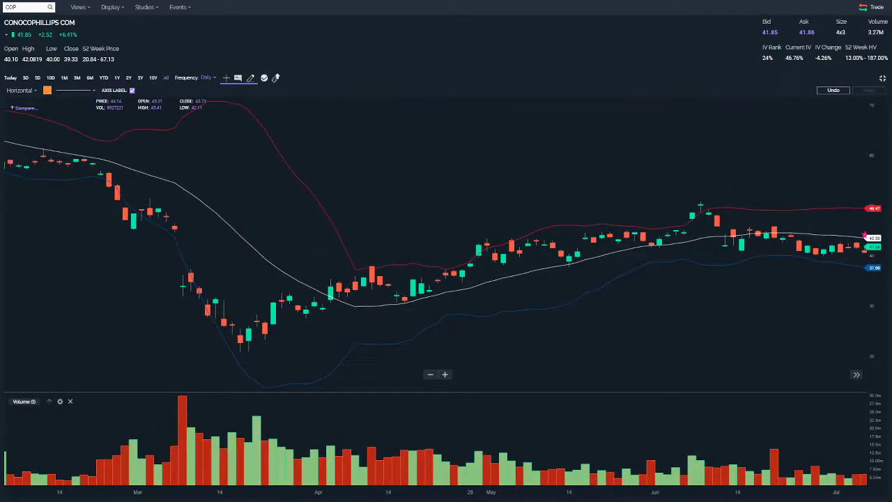
click(149, 121)
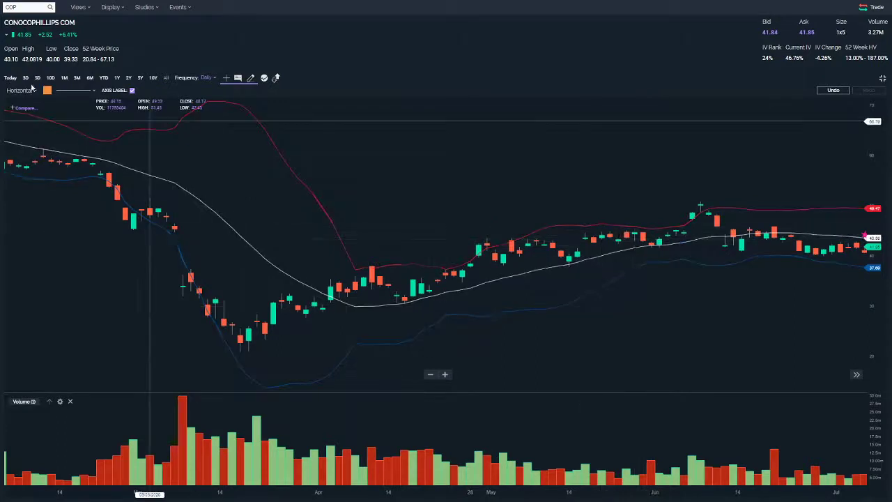
click(30, 209)
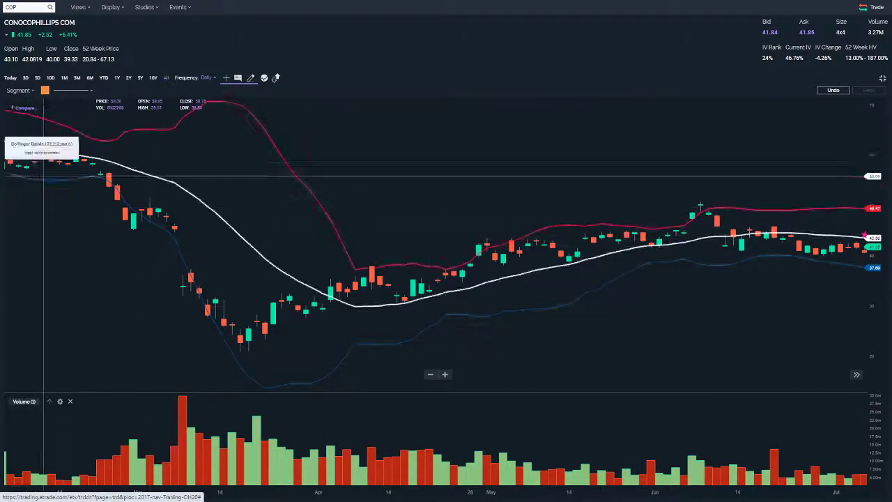
click(44, 90)
click(155, 131)
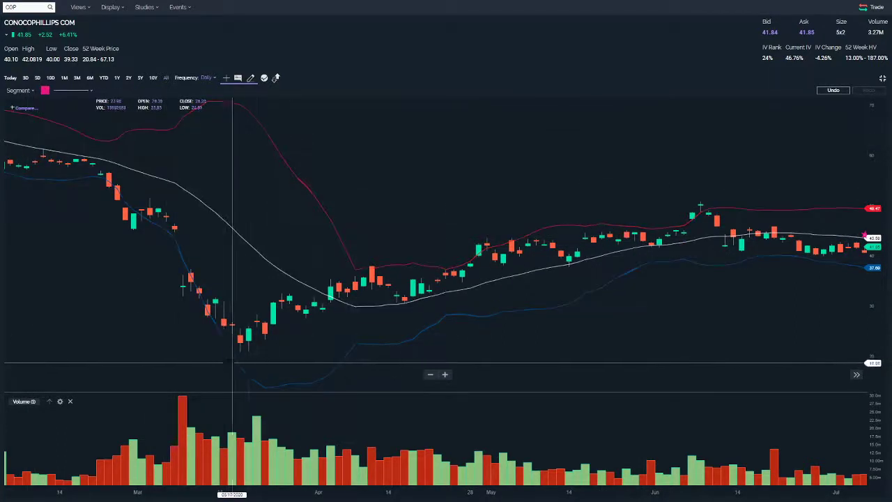
drag(398, 309, 518, 265)
click(273, 362)
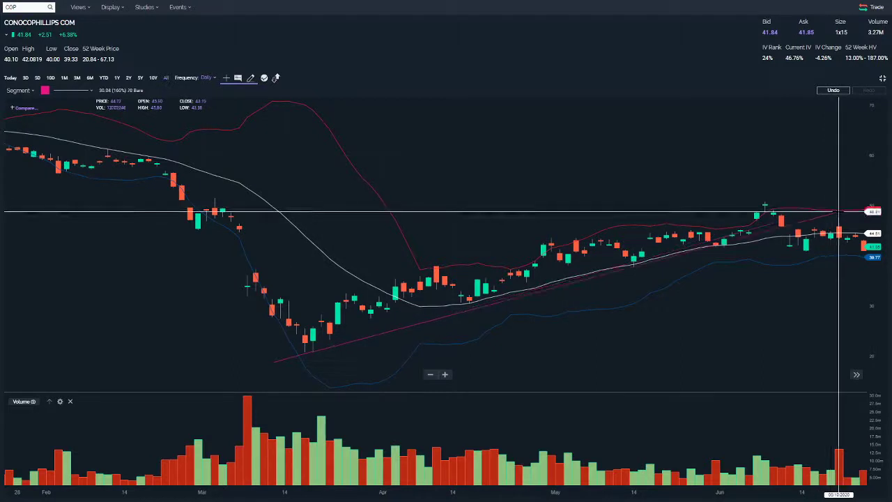
click(838, 211)
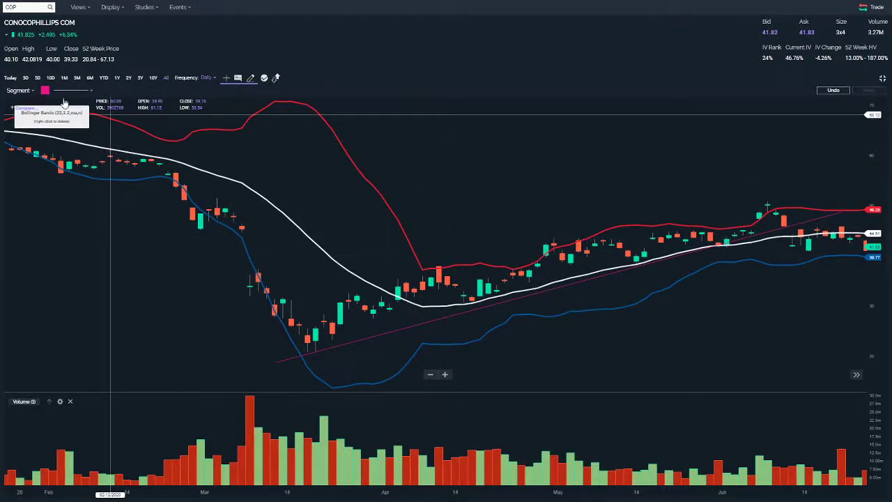
Step: Draw a roughly parallel rising segment above the COP candles from about 28 to about 57, and adjust its lower endpoint
click(233, 316)
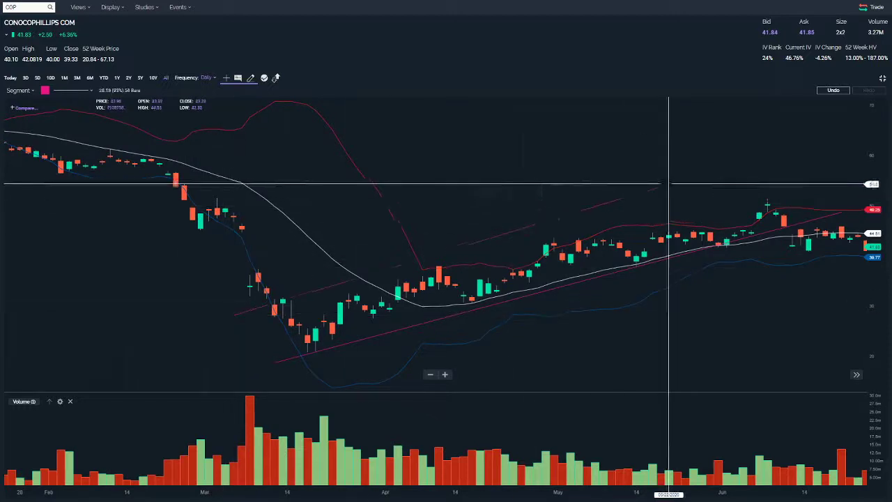
click(809, 172)
drag(792, 175, 292, 259)
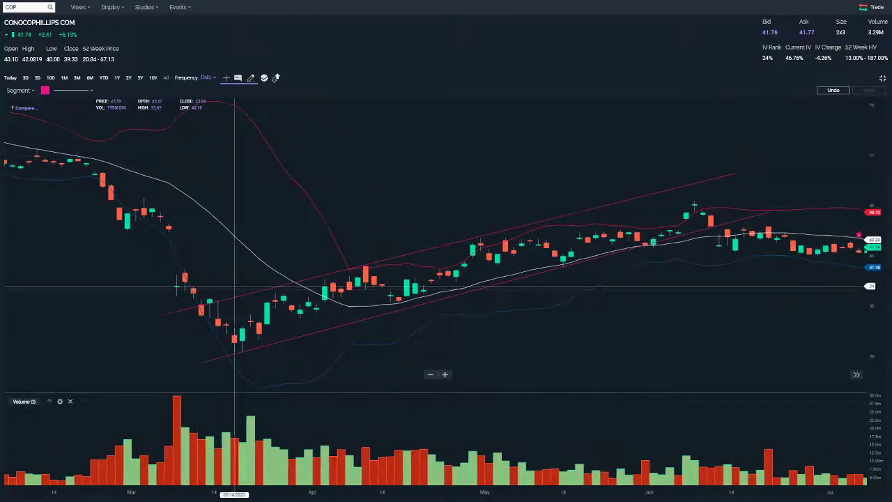
mouse_move(161, 315)
drag(160, 316, 169, 324)
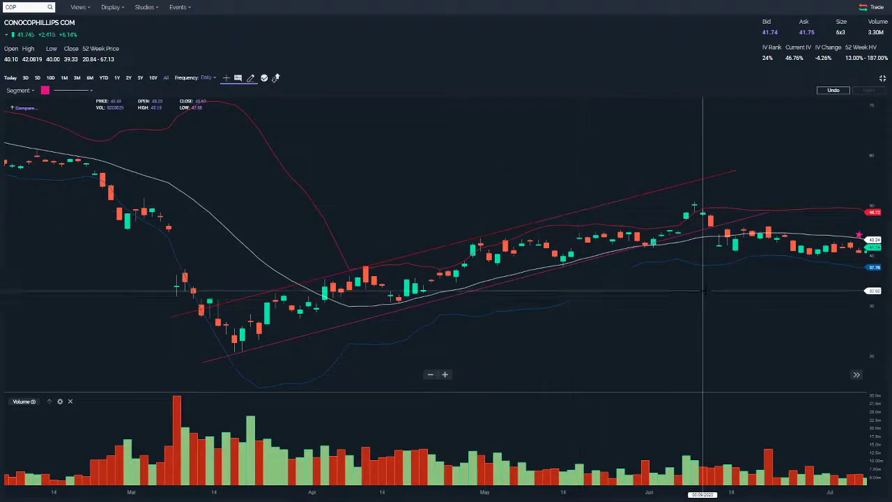
Step: Draw a descending segment across the June and July highs from about 55 to about 35, and adjust its upper endpoint
drag(725, 336, 645, 327)
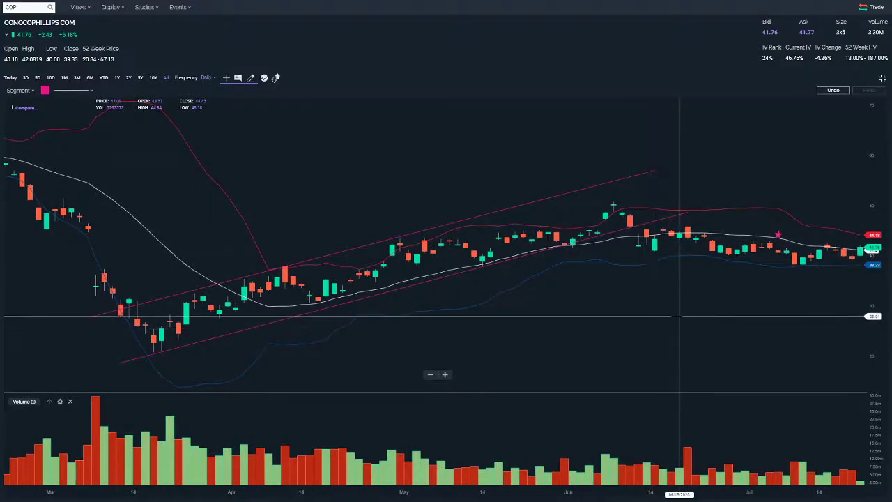
scroll(679, 316, up, 2)
scroll(683, 313, up, 2)
drag(611, 319, 571, 320)
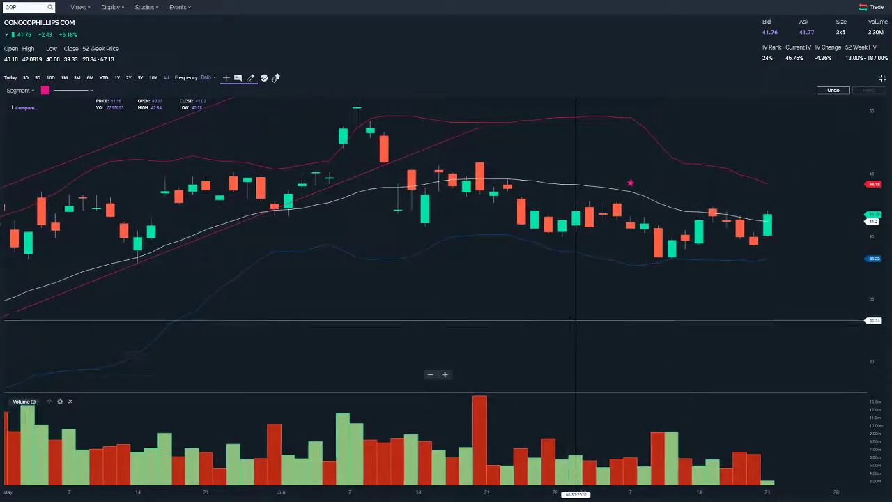
scroll(576, 321, down, 6)
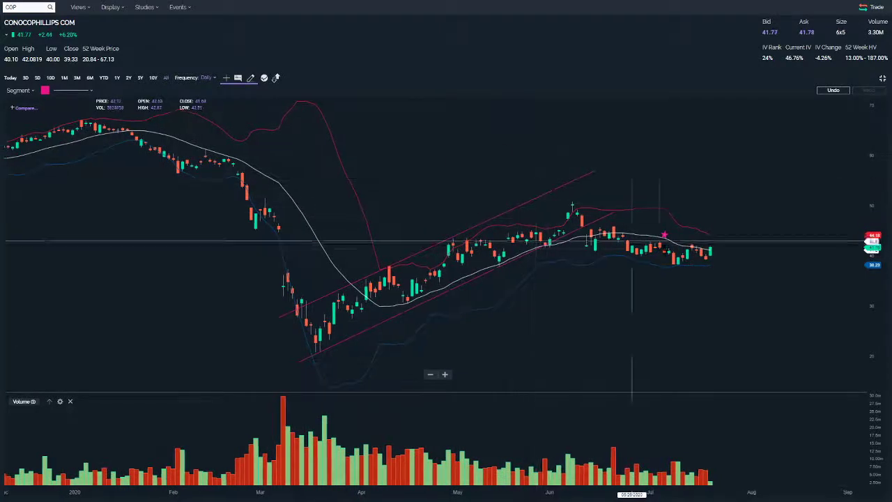
click(545, 180)
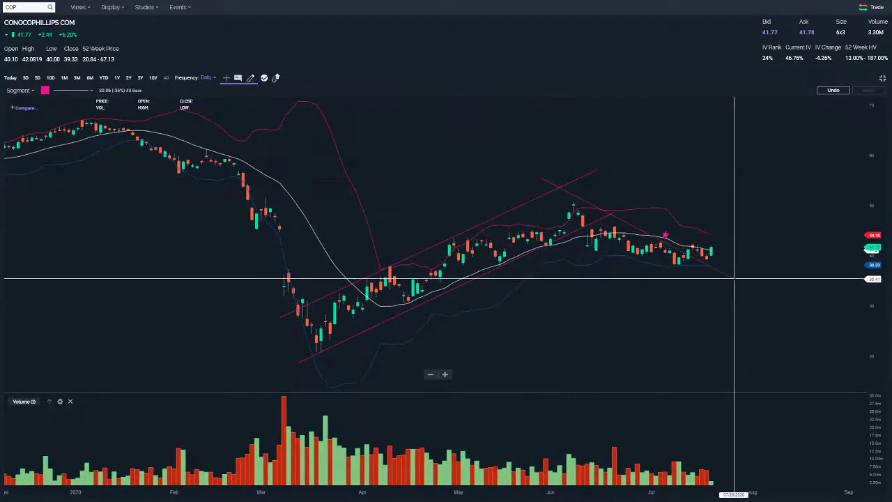
click(734, 280)
drag(540, 178, 532, 181)
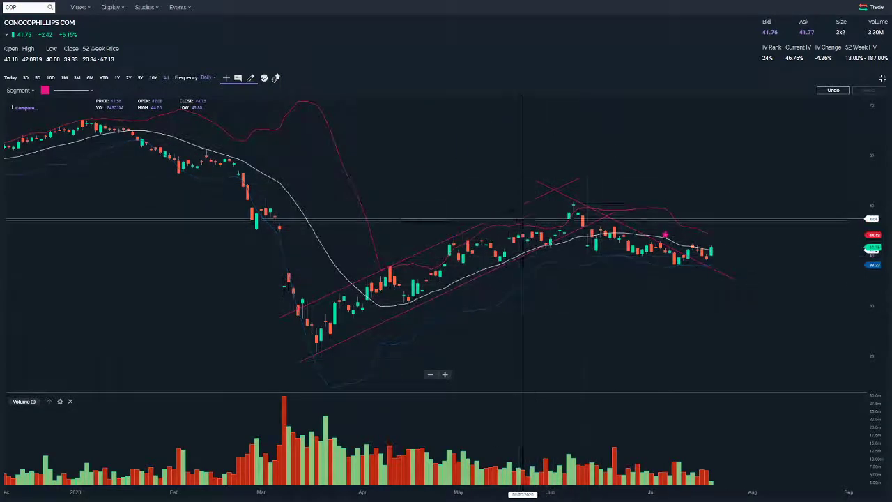
Step: Draw a parallel descending segment below the June and July candles from about 51 to about 31, and extend its lower end slightly
mouse_move(500, 202)
mouse_down()
mouse_move(707, 285)
mouse_move(688, 301)
mouse_move(667, 288)
mouse_move(680, 285)
mouse_up()
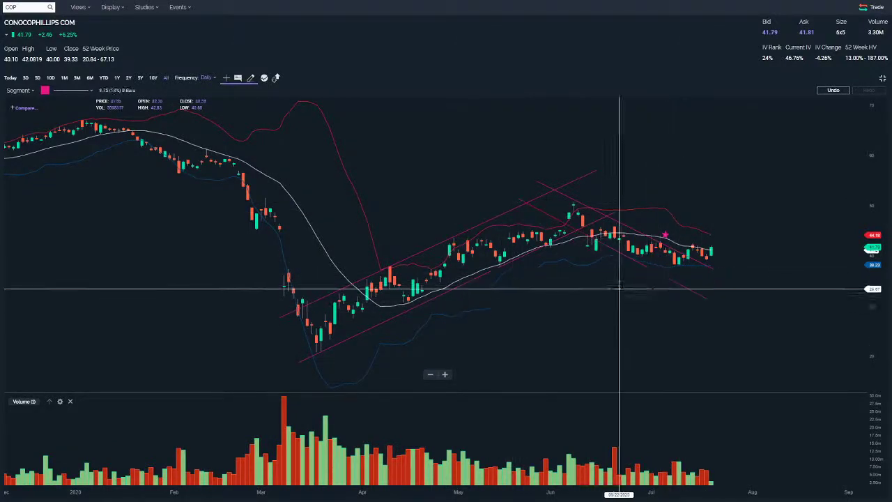
drag(637, 310, 650, 308)
right_click(650, 308)
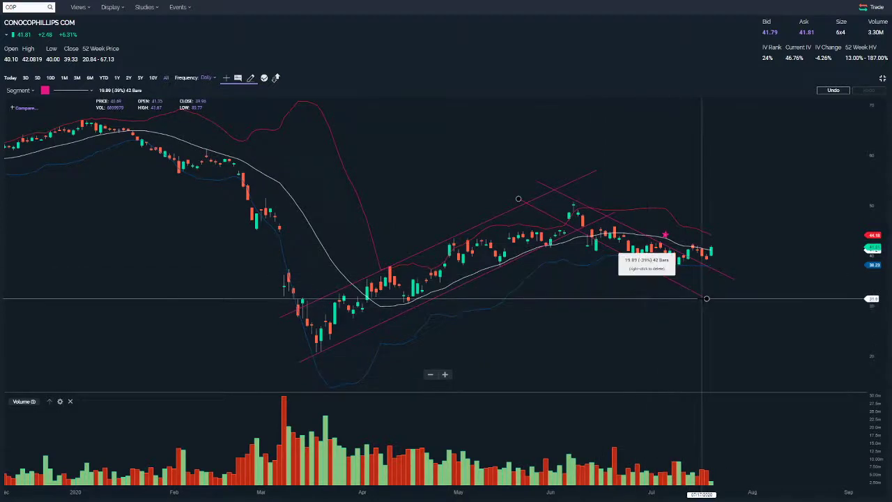
drag(706, 299, 713, 297)
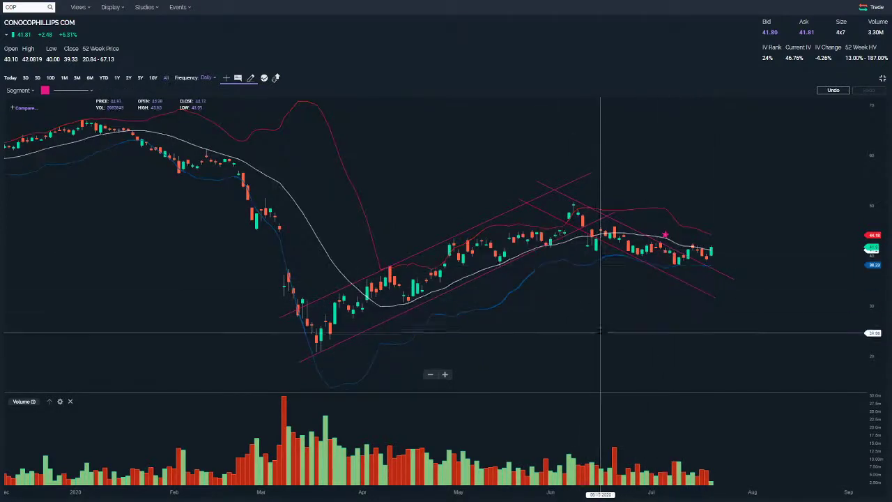
Step: Place two horizontal levels across the COP chart, one at about 38 and one at about 31
drag(605, 323, 799, 331)
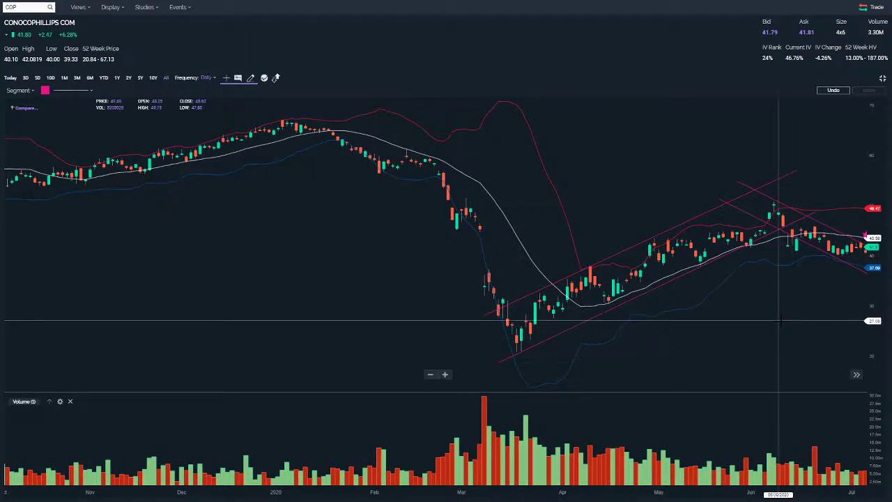
mouse_move(736, 181)
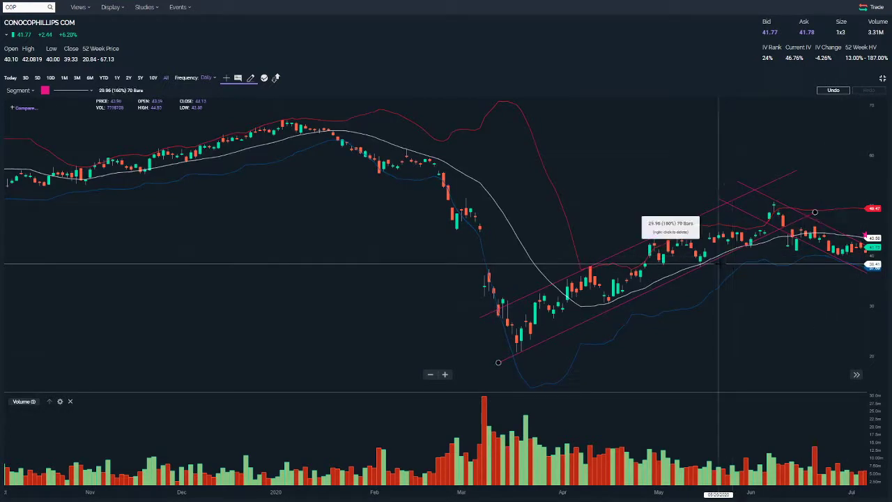
click(20, 91)
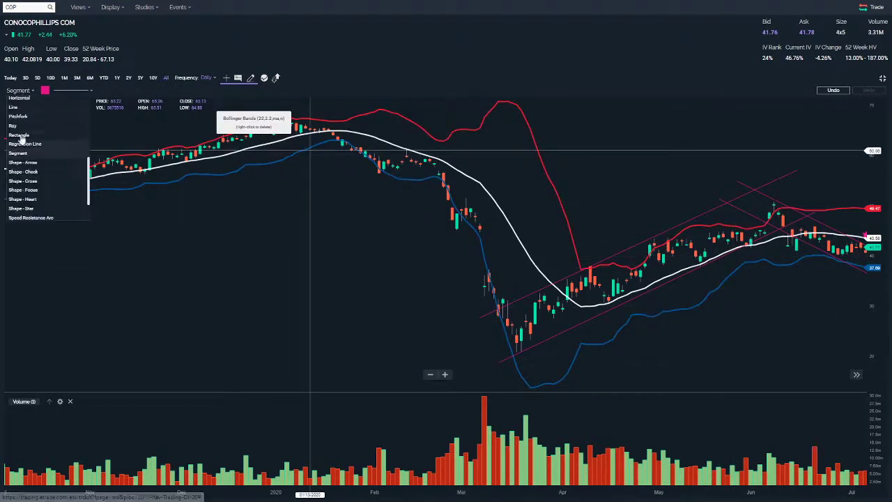
click(19, 98)
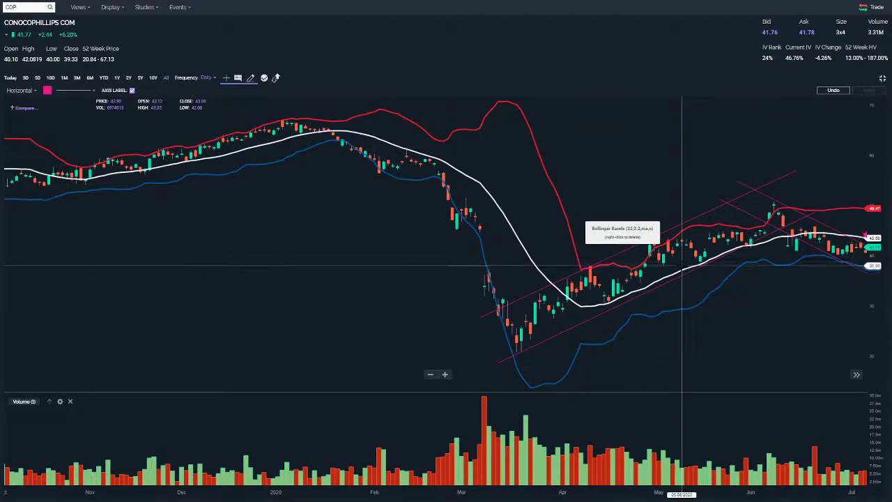
click(683, 265)
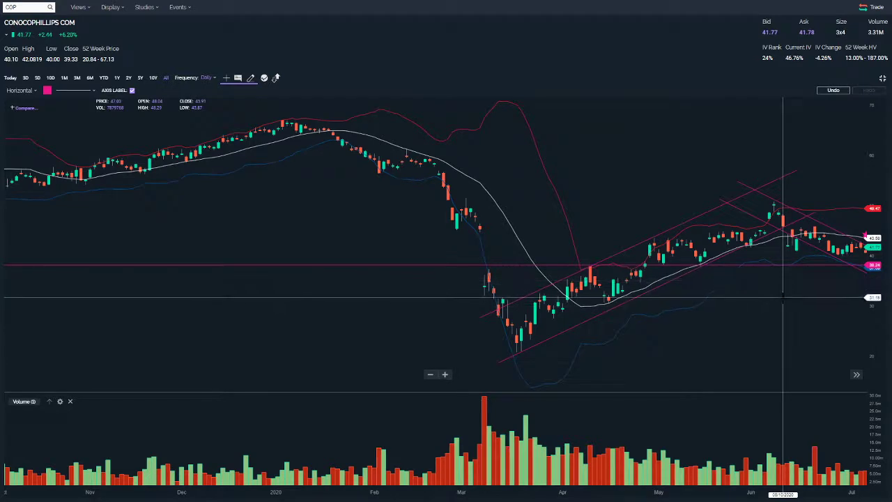
click(784, 300)
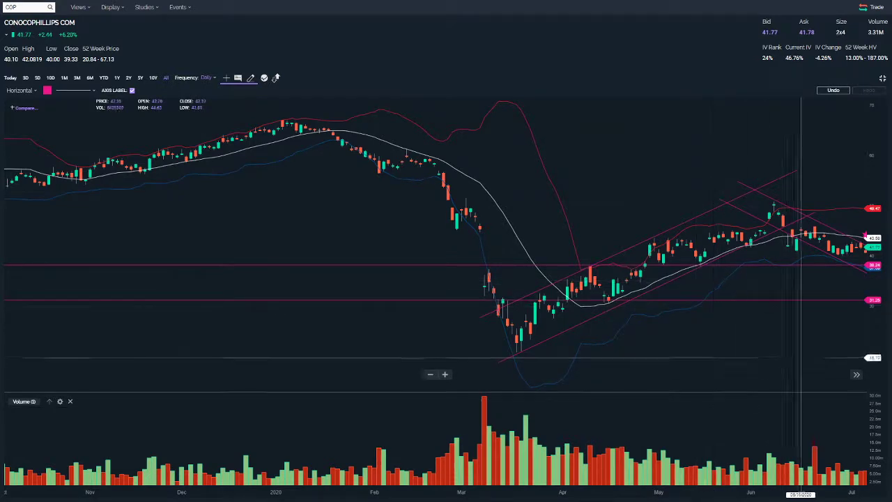
Step: Examine the COP price against the two horizontal levels and both channels, over the recent months and the longer history
mouse_move(839, 255)
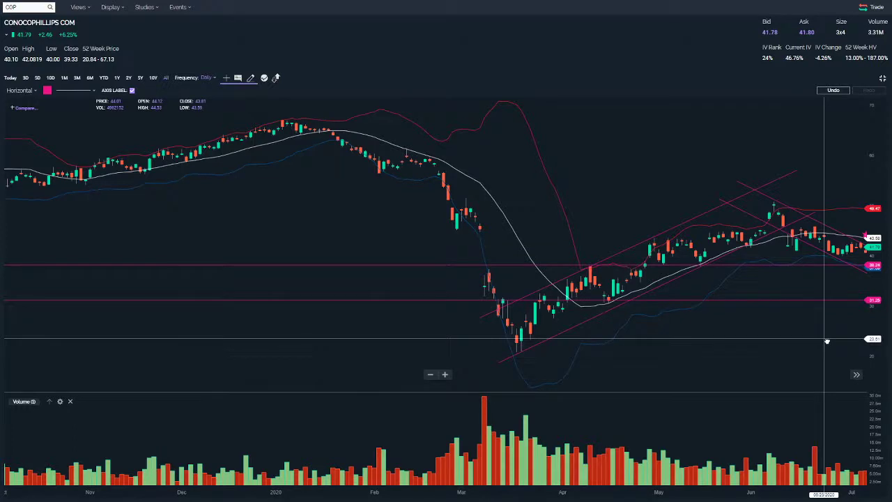
drag(827, 341, 815, 342)
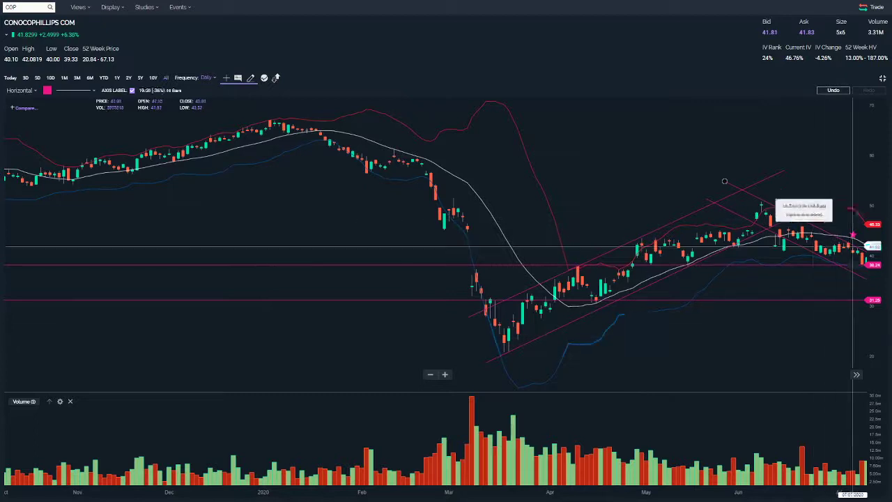
drag(853, 235, 725, 181)
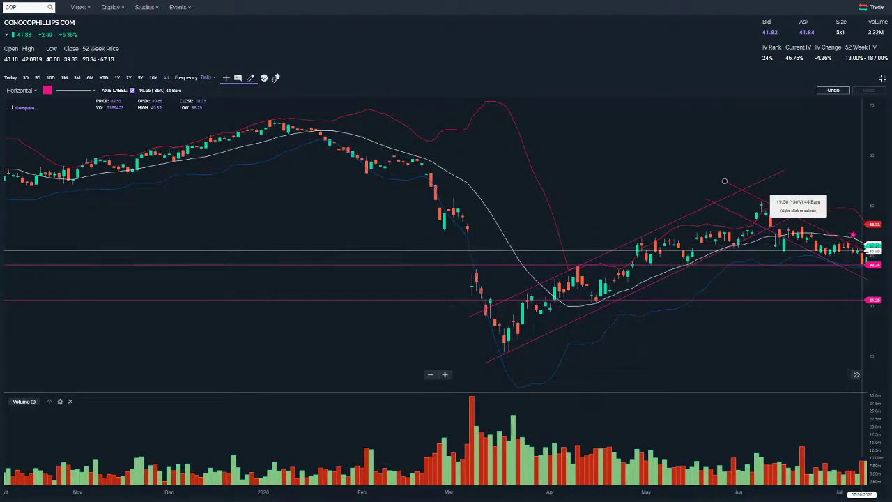
click(725, 181)
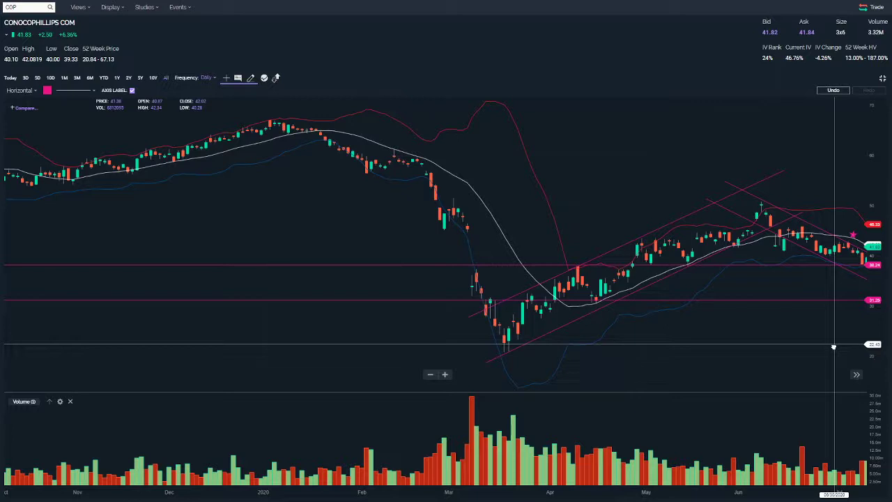
drag(833, 346, 807, 346)
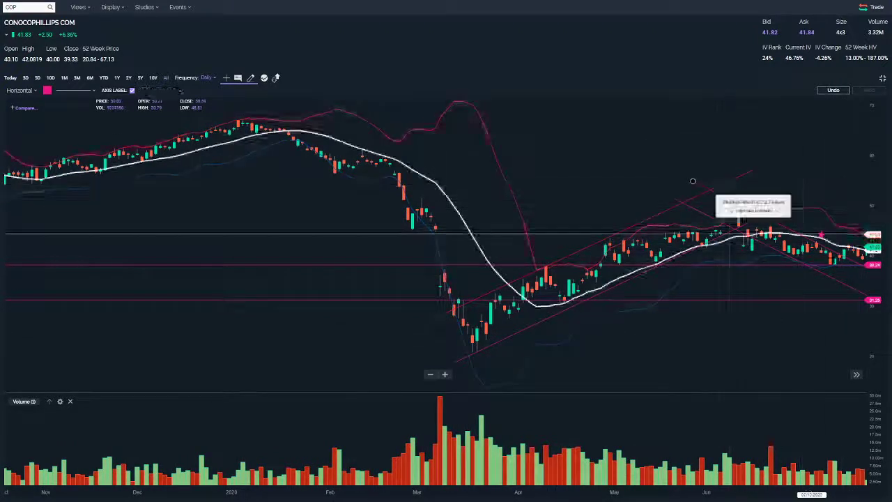
drag(828, 355, 819, 359)
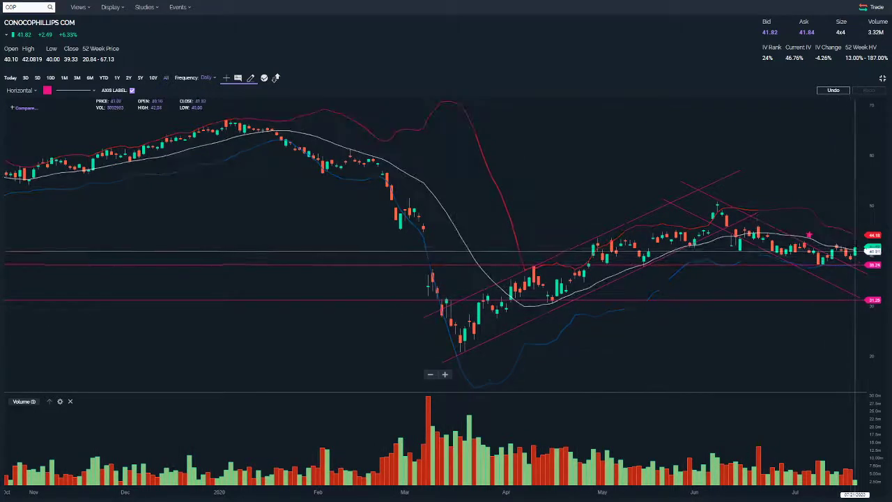
drag(813, 298, 795, 298)
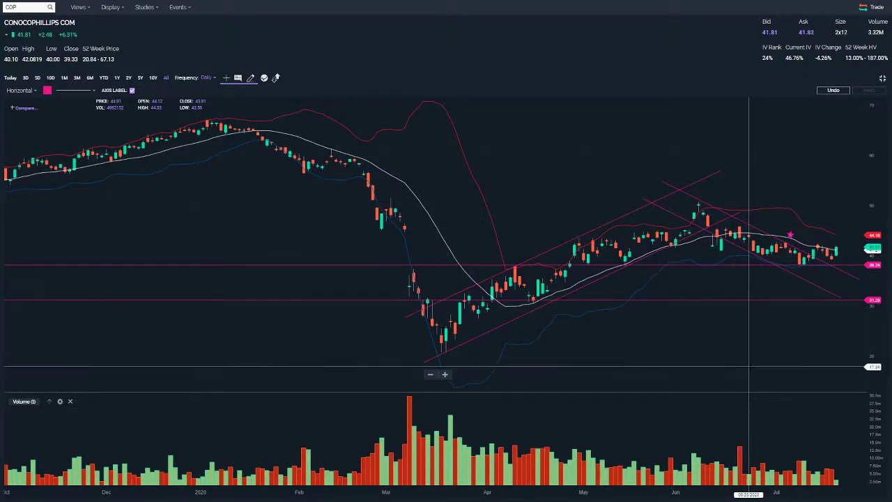
scroll(749, 367, down, 5)
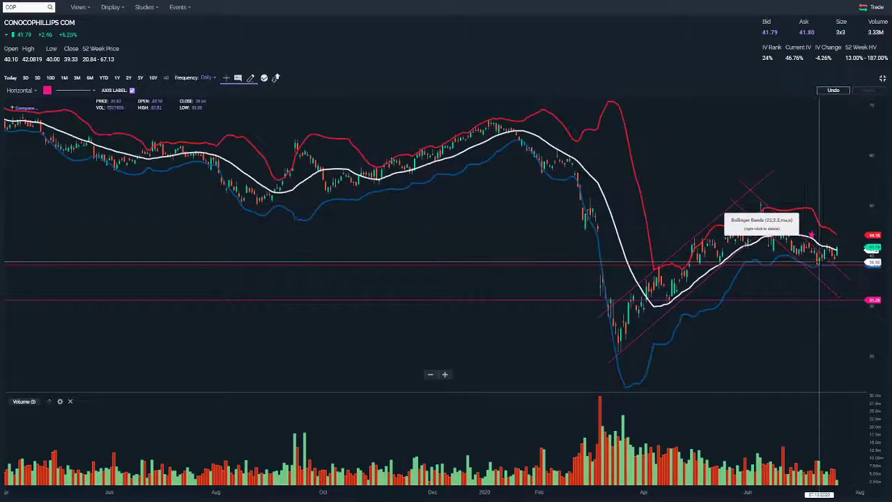
mouse_move(824, 255)
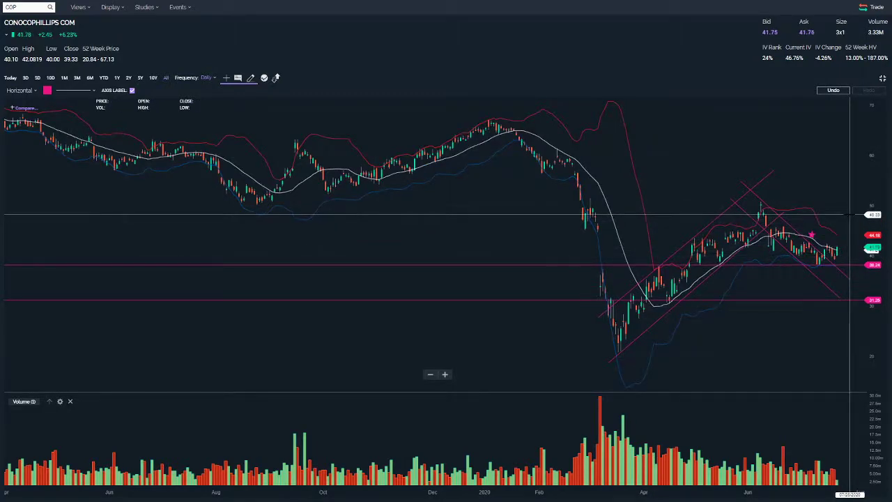
scroll(847, 215, up, 3)
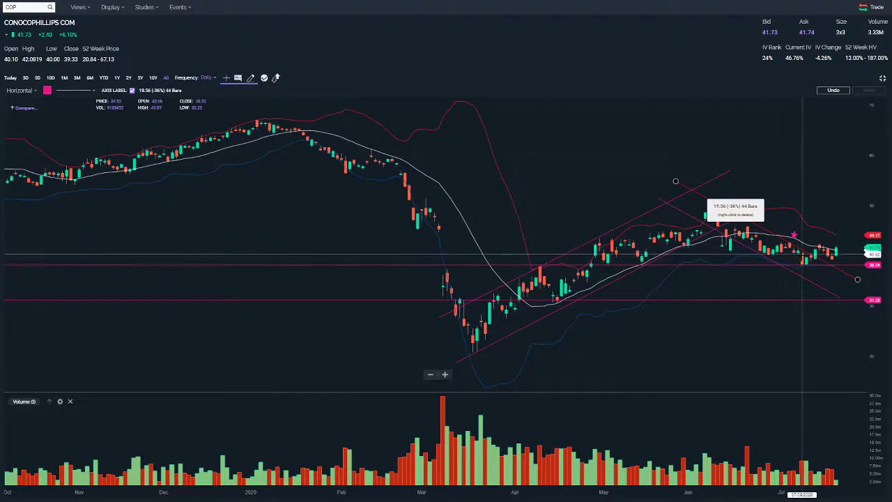
Step: Inspect the individual July 2020 COP candles around the upper line of the descending channel and the level near 38
right_click(790, 249)
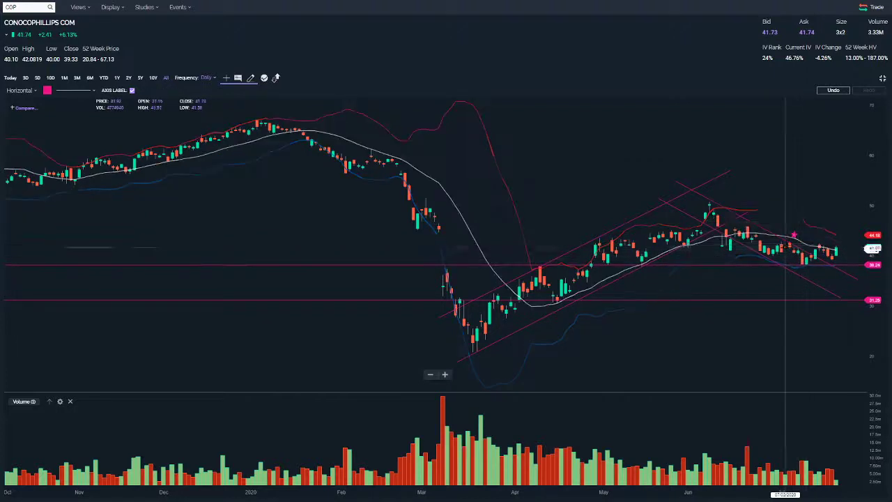
mouse_move(798, 247)
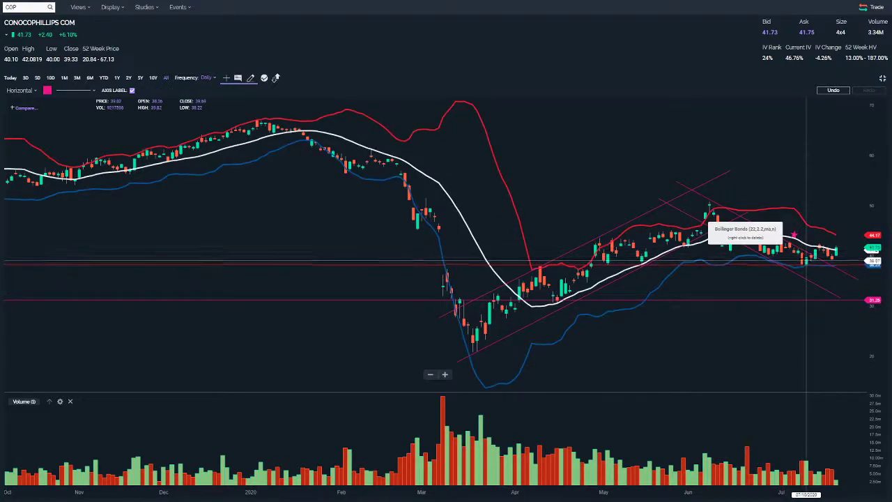
click(798, 248)
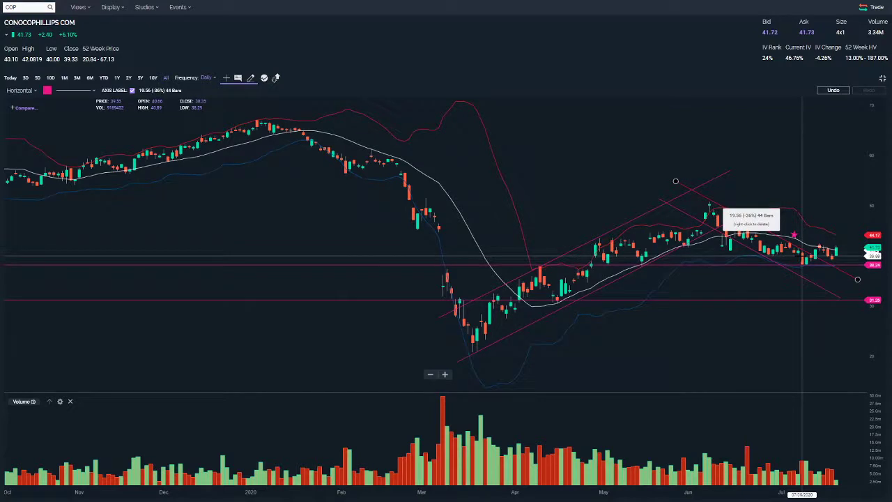
click(802, 262)
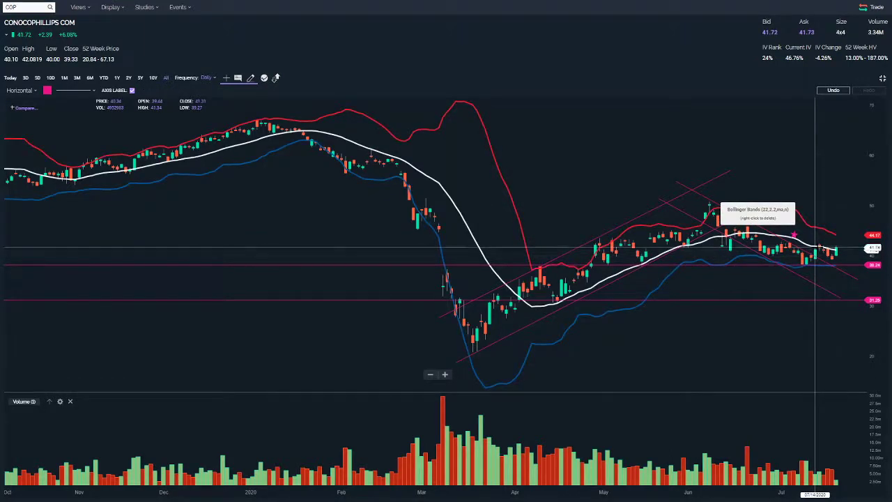
click(814, 256)
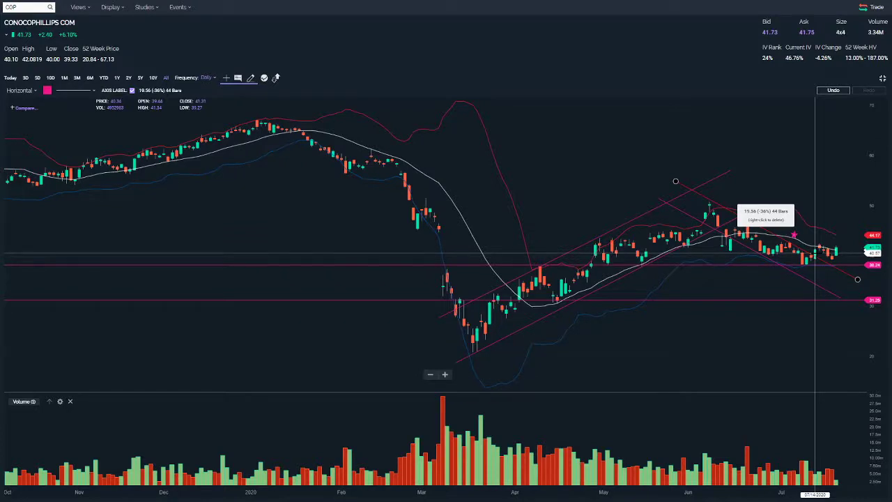
click(827, 255)
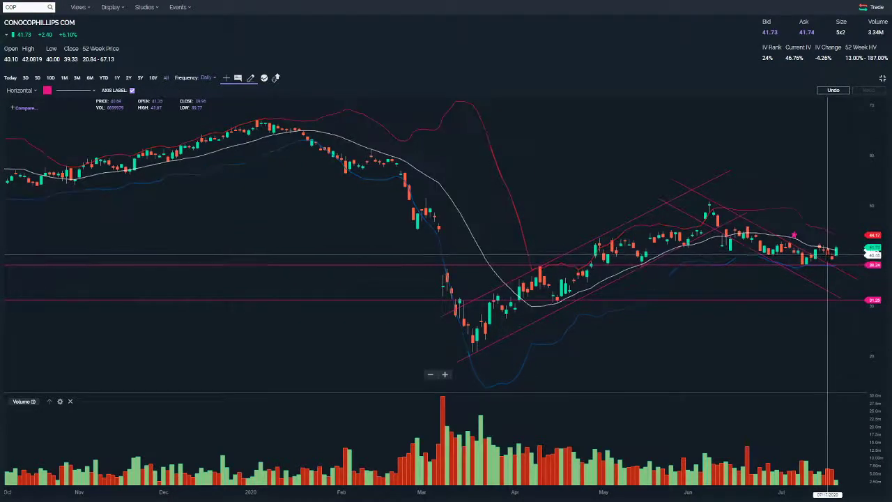
click(827, 262)
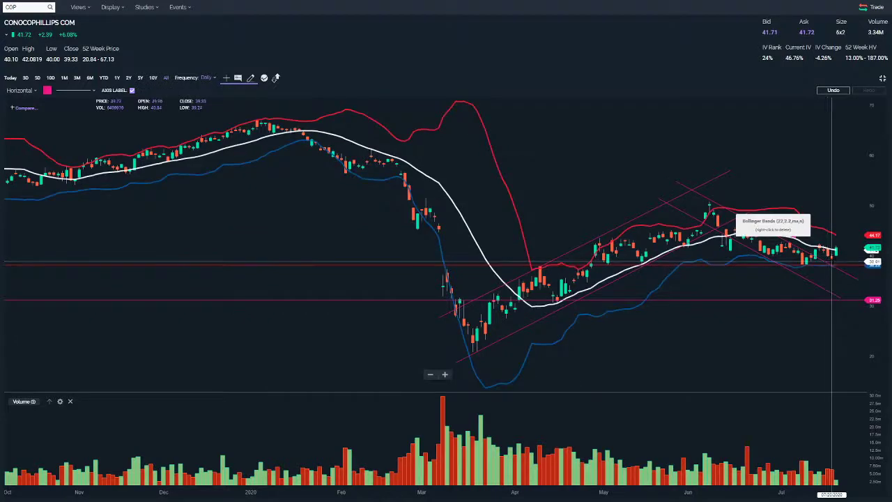
click(794, 275)
click(788, 274)
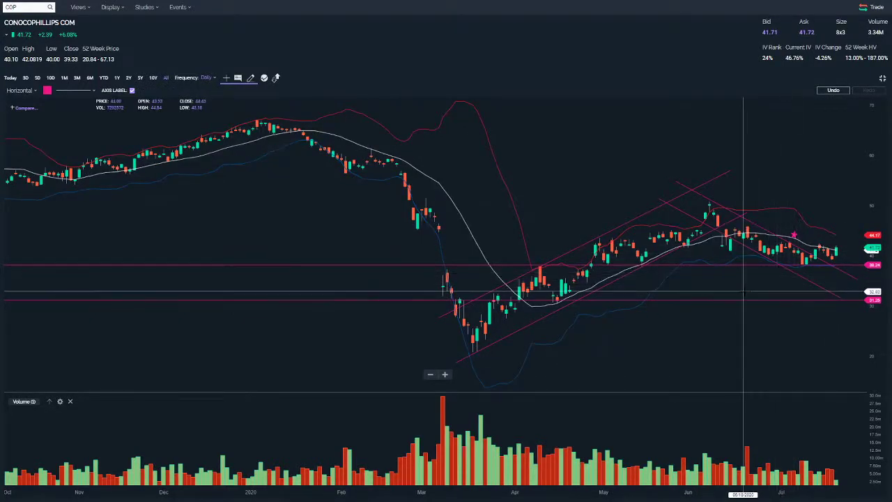
scroll(774, 273, up, 5)
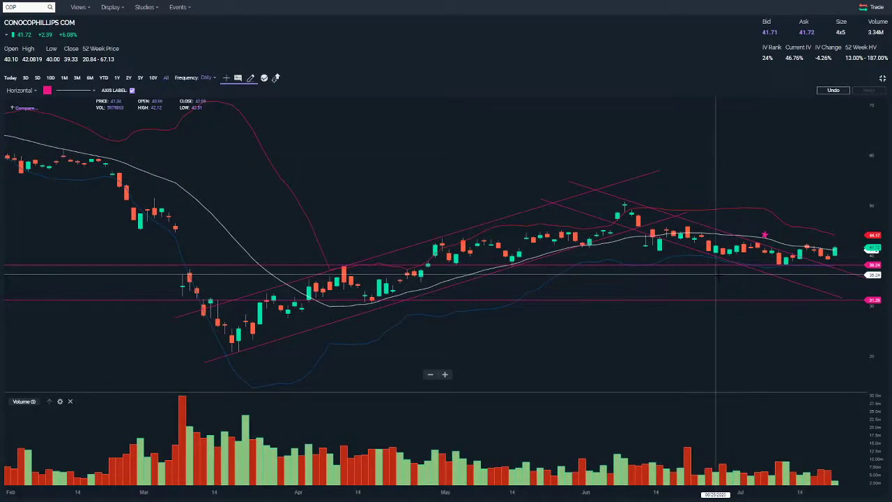
scroll(723, 276, down, 5)
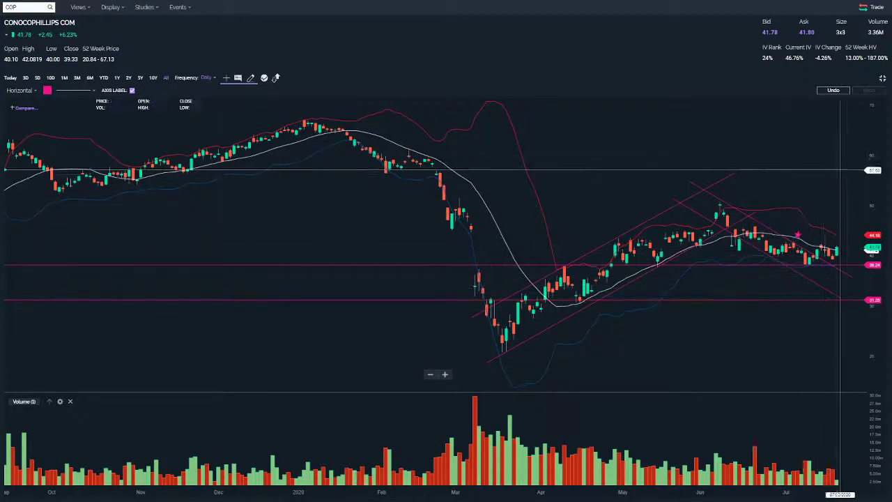
Step: Leave the enlarged COP chart view and switch to the weekly NYMEX WTI Crude chart in Incredible Charts
click(883, 79)
click(402, 11)
key(alt+Tab)
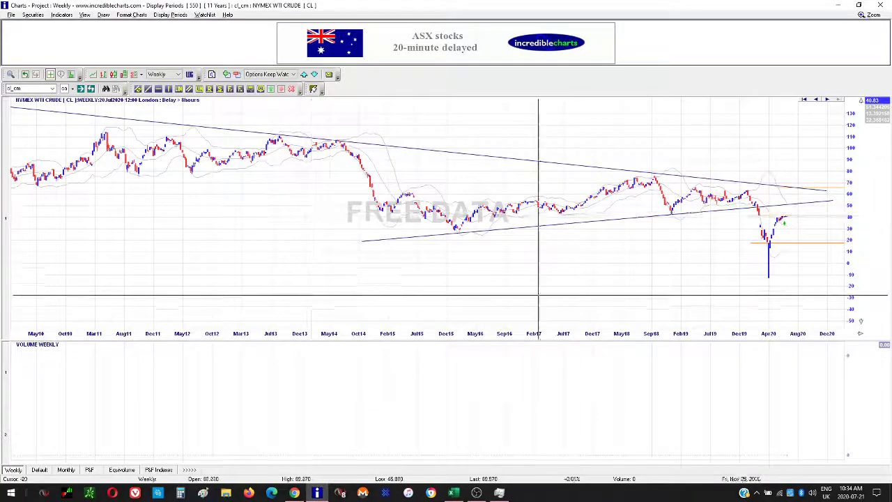
Step: Zoom the weekly WTI crude chart in on the period from November 2018 to December 2020
click(638, 217)
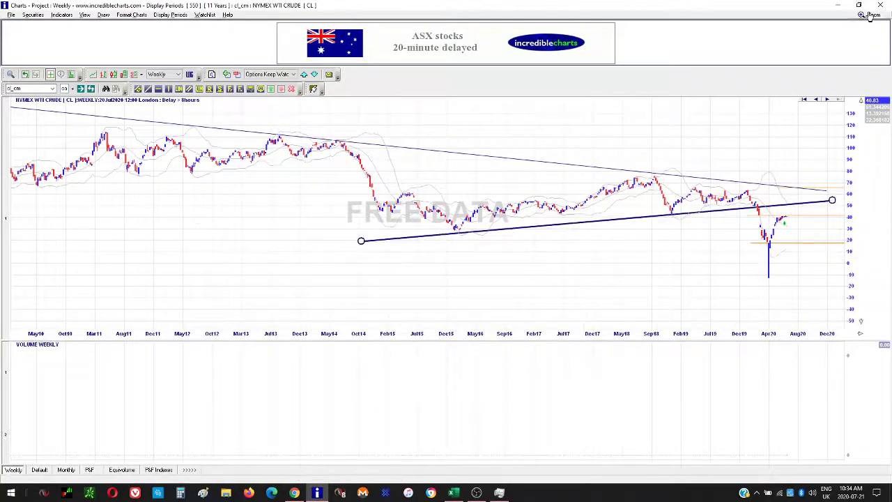
click(689, 126)
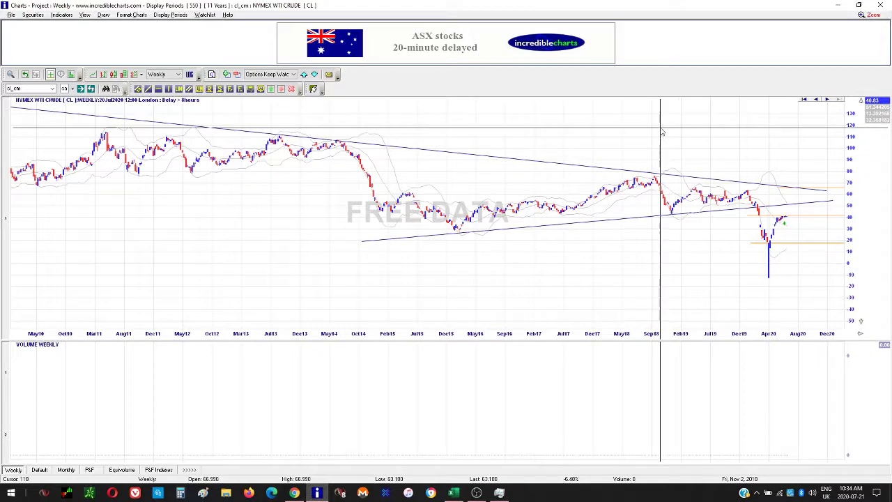
click(663, 132)
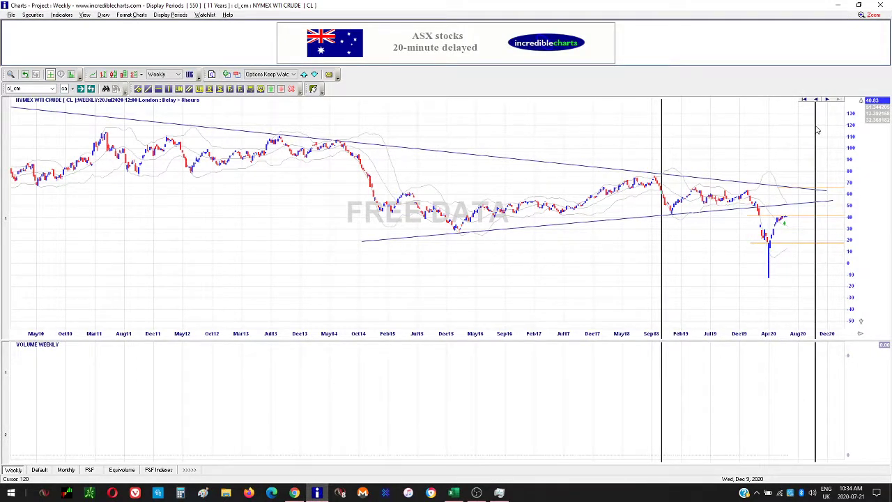
click(817, 131)
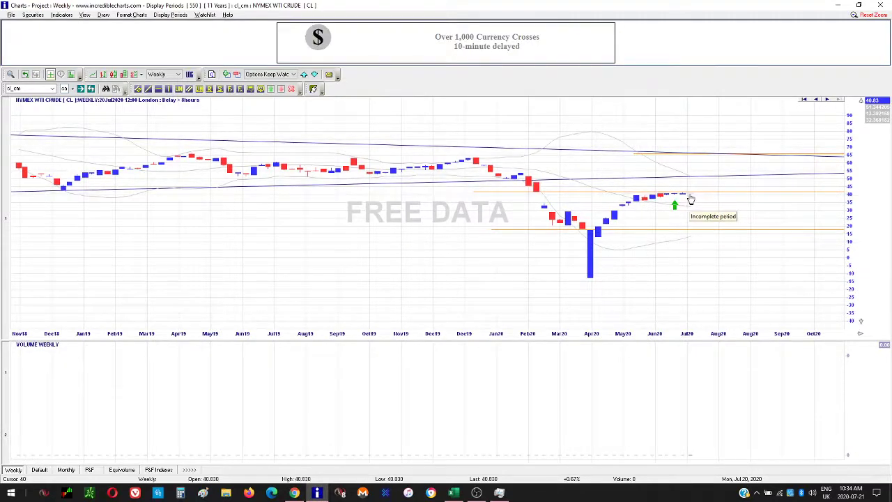
Step: Inspect the latest weekly crude candles against the horizontal line at 42, and restore the full chart range
drag(685, 192, 473, 192)
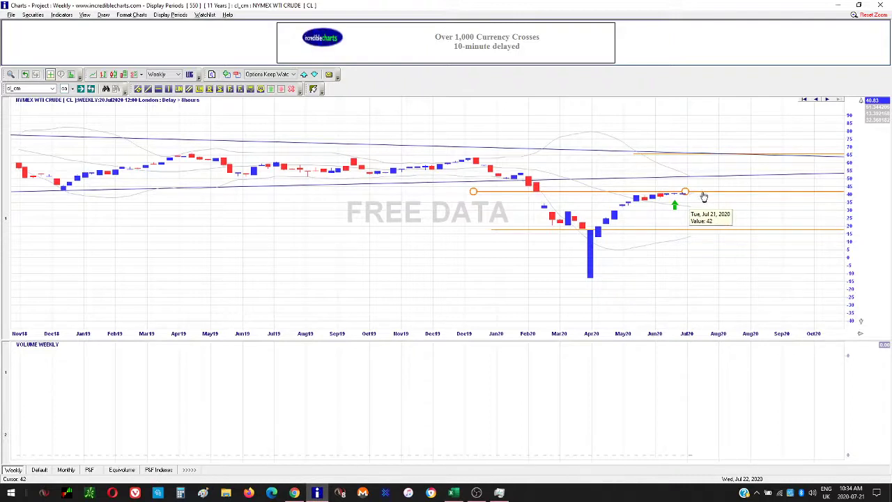
click(682, 195)
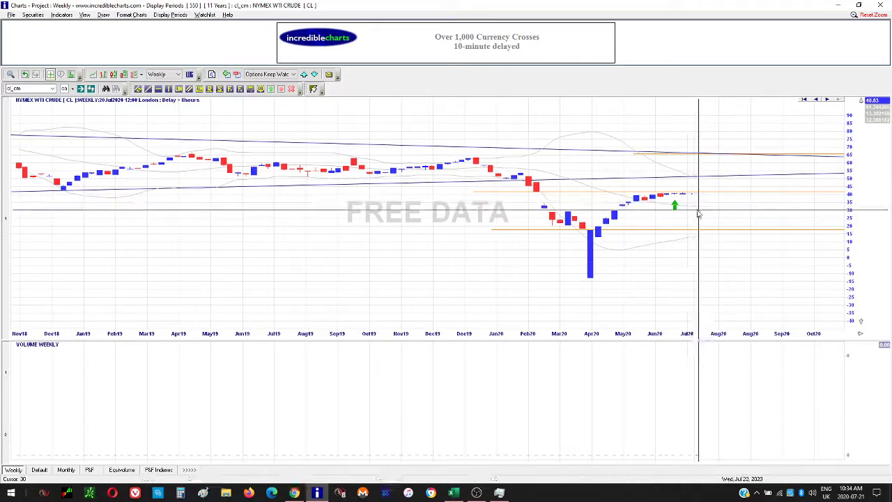
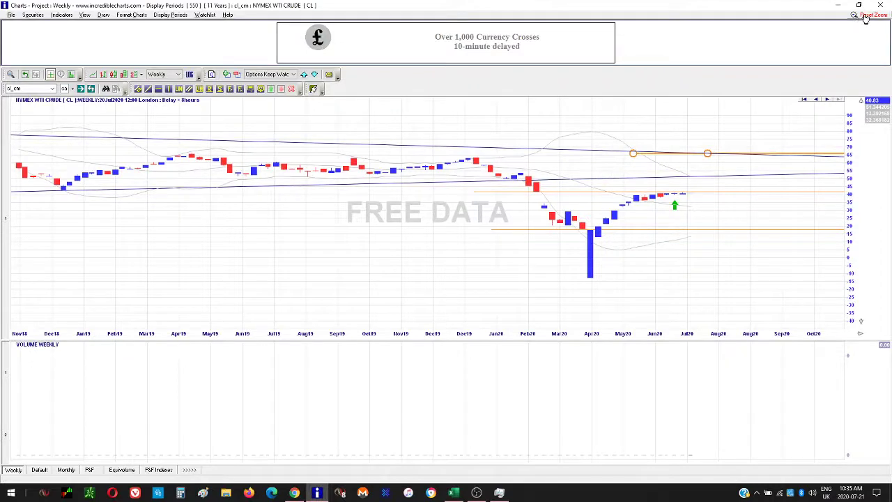
click(866, 15)
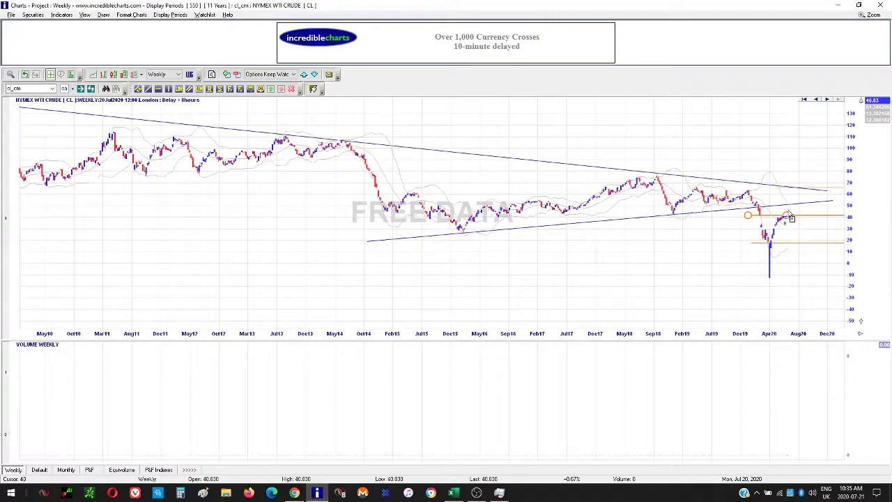
Step: Zoom the weekly WTI crude chart to mid-2015 through August 2020 and inspect the latest candles against the horizontal line near 42
mouse_move(789, 223)
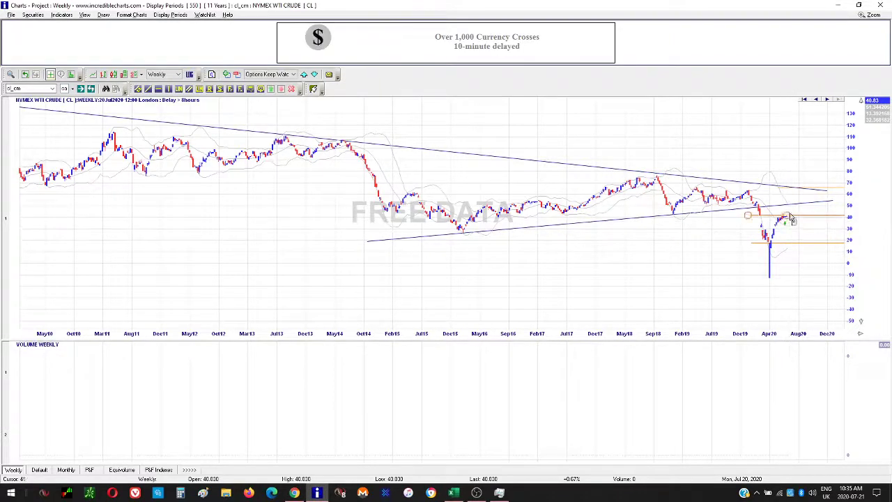
mouse_move(795, 204)
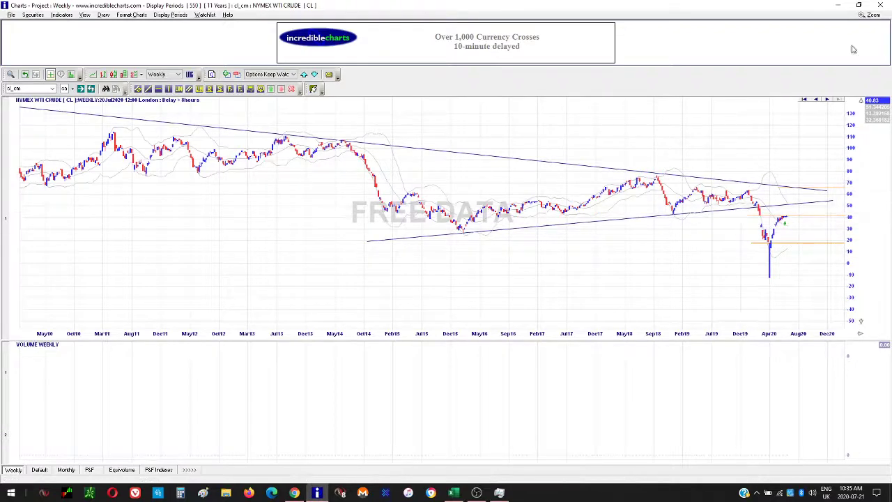
click(859, 20)
mouse_move(408, 209)
mouse_down()
mouse_move(727, 174)
mouse_move(809, 148)
mouse_up()
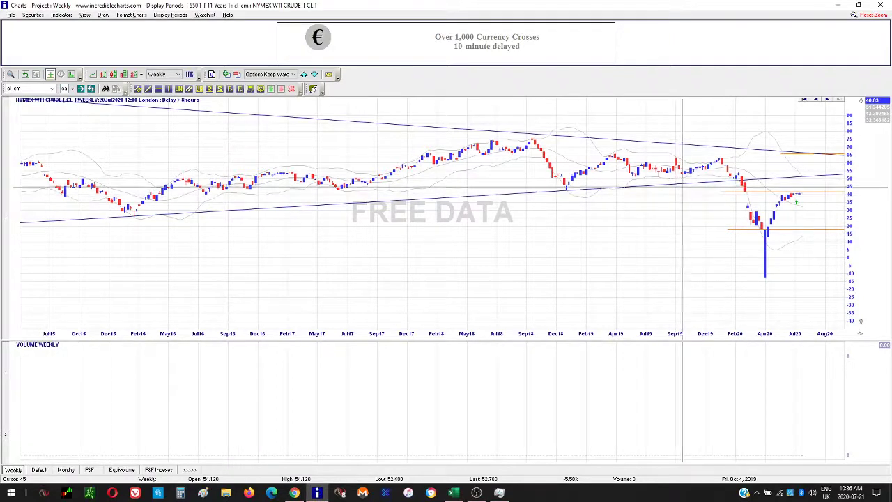
click(802, 182)
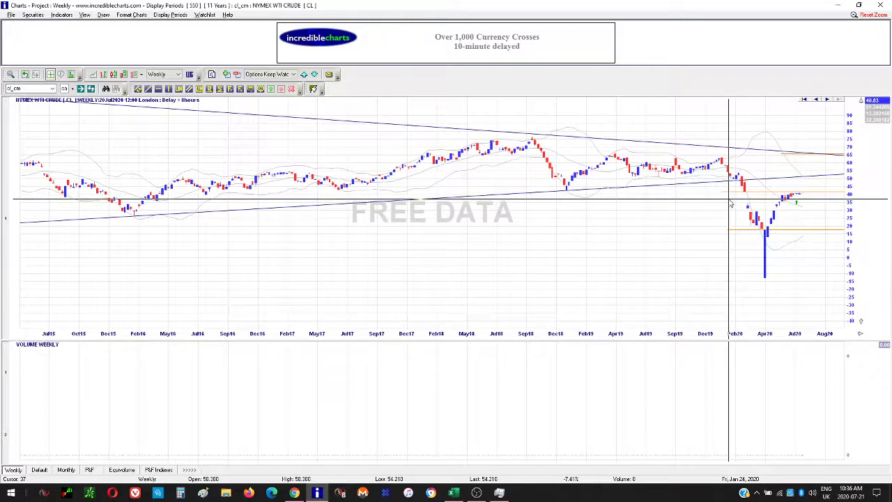
click(802, 192)
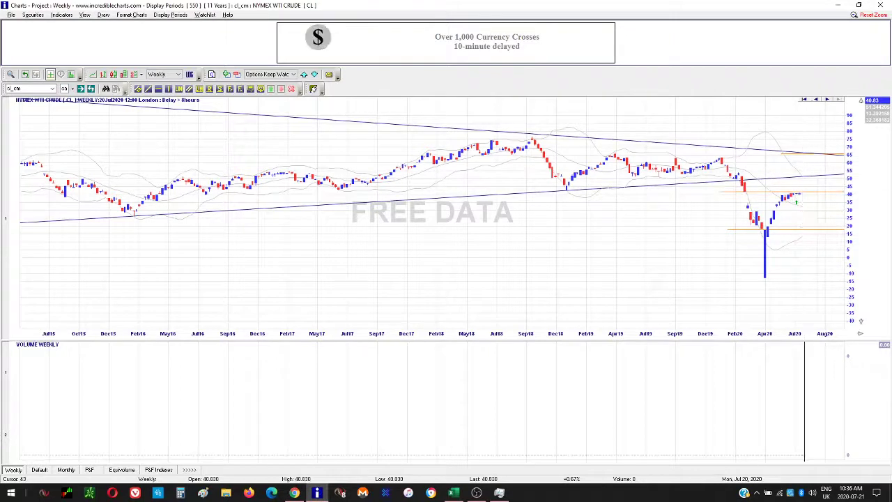
click(803, 200)
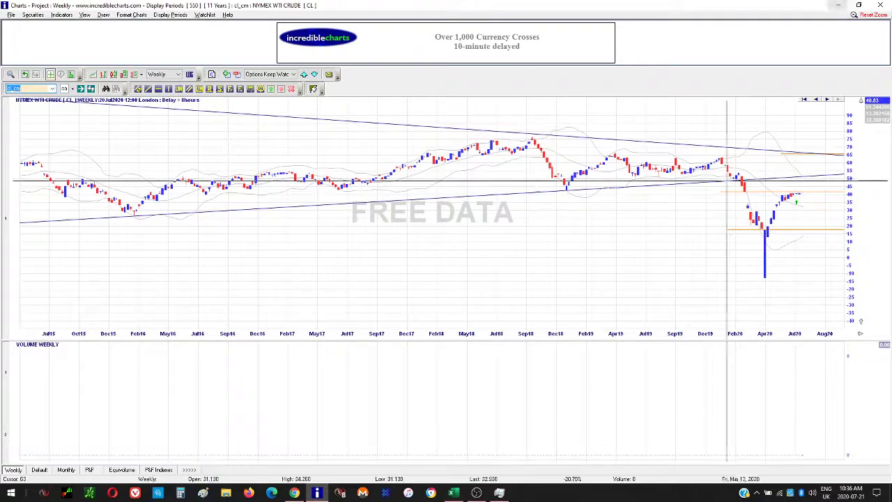
Step: Switch to the Power E*TRADE window, enlarge its chart to full screen and load the symbol SPY
mouse_move(295, 497)
click(298, 468)
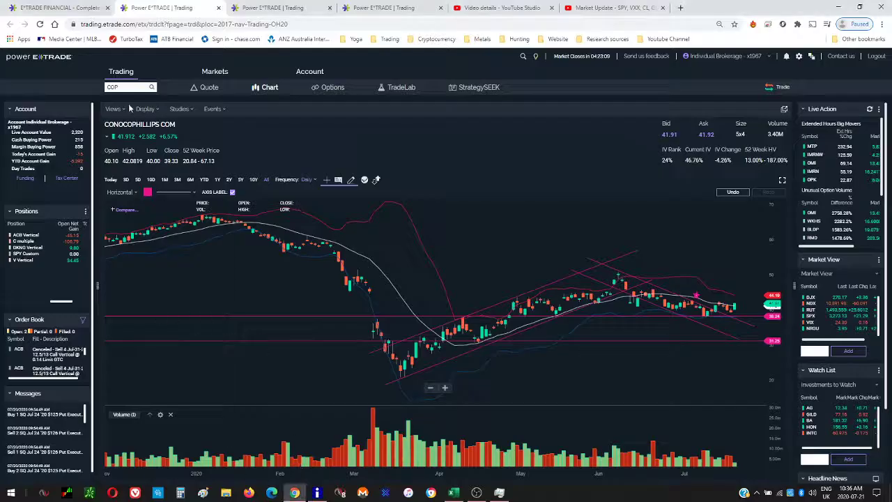
click(784, 181)
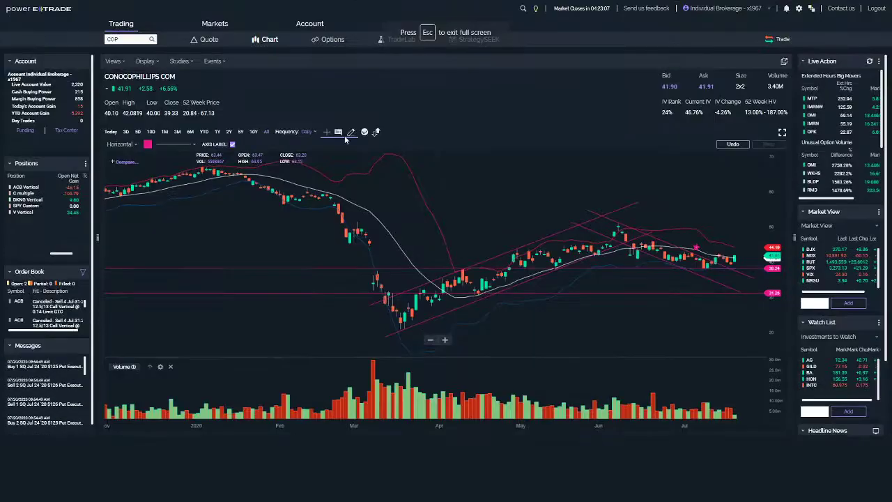
click(35, 8)
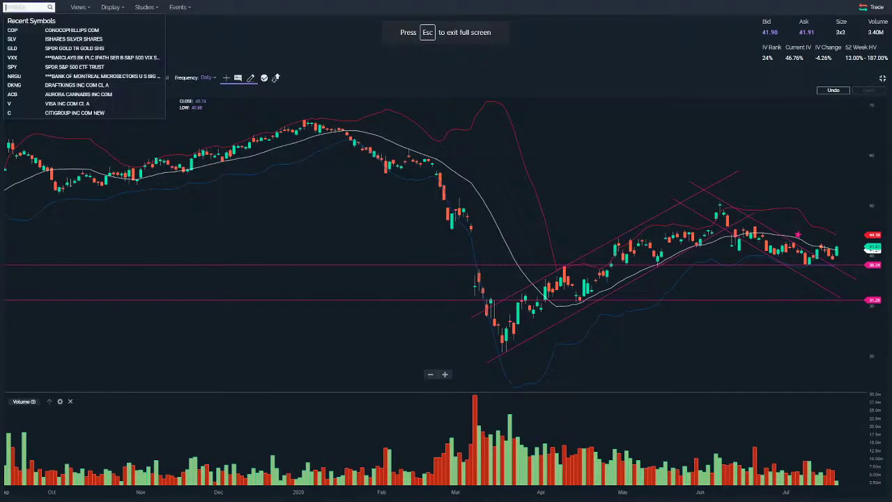
text(SPY)
key(Return)
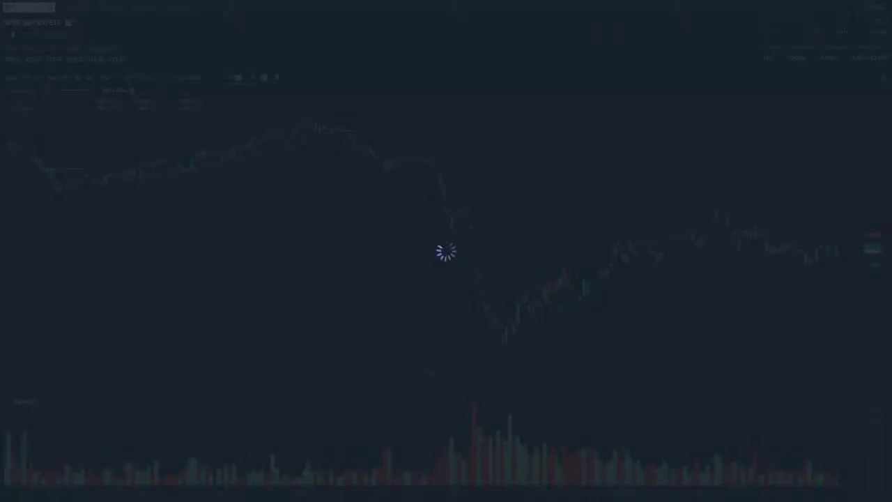
Step: Zoom the SPY chart to March through July 2020 and add a horizontal line at about 318
scroll(446, 265, down, 5)
scroll(642, 272, up, 5)
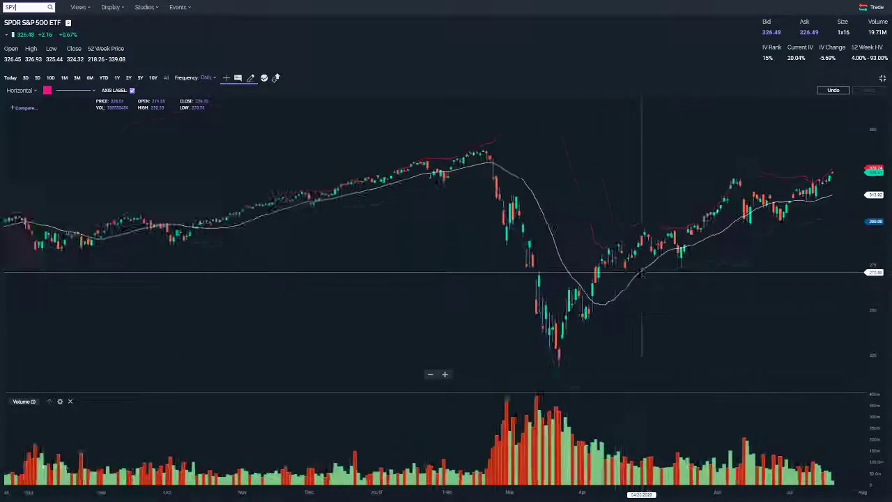
scroll(640, 272, up, 4)
scroll(641, 272, down, 2)
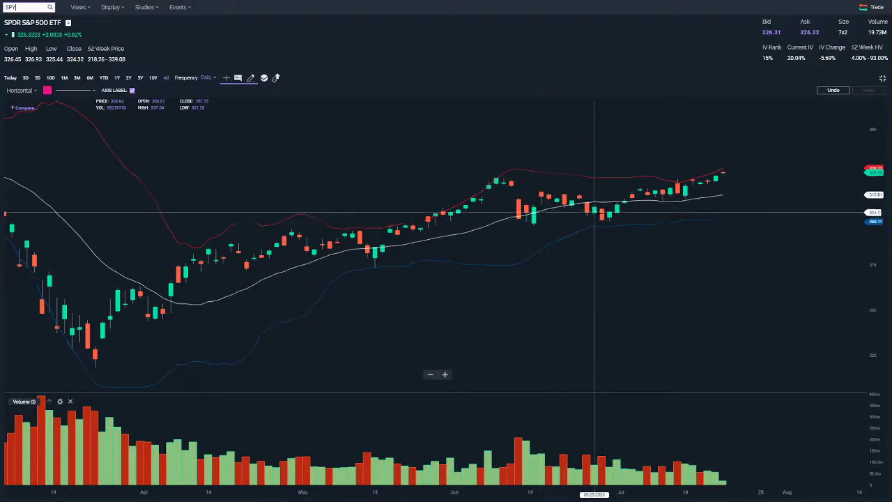
click(444, 187)
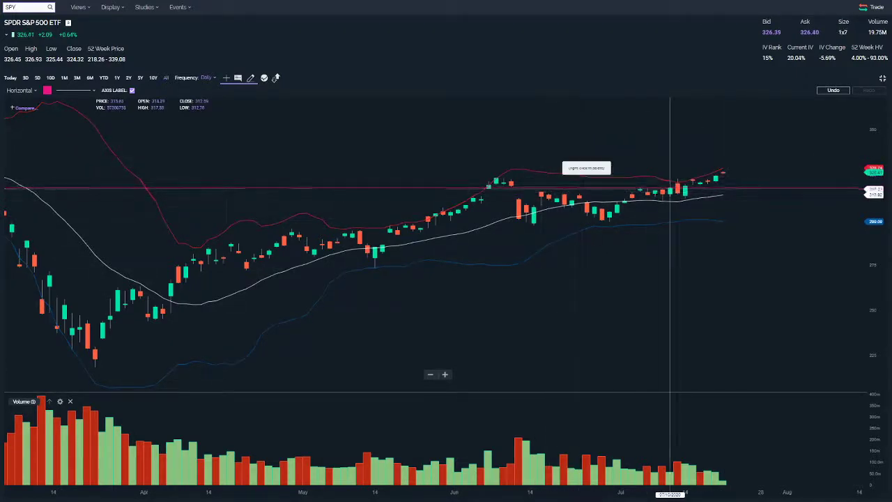
Step: Draw a rising Segment trend line under the June 2020 SPY lows, extending from early June to just past the latest candle
click(19, 91)
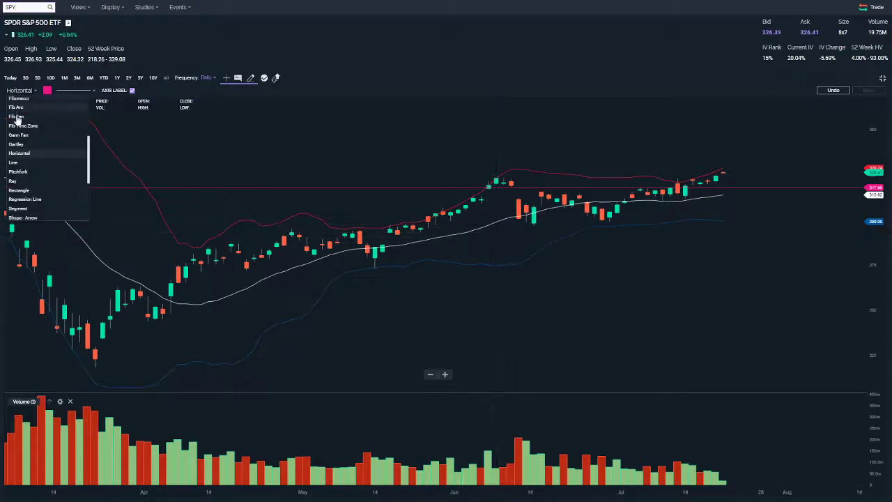
click(17, 209)
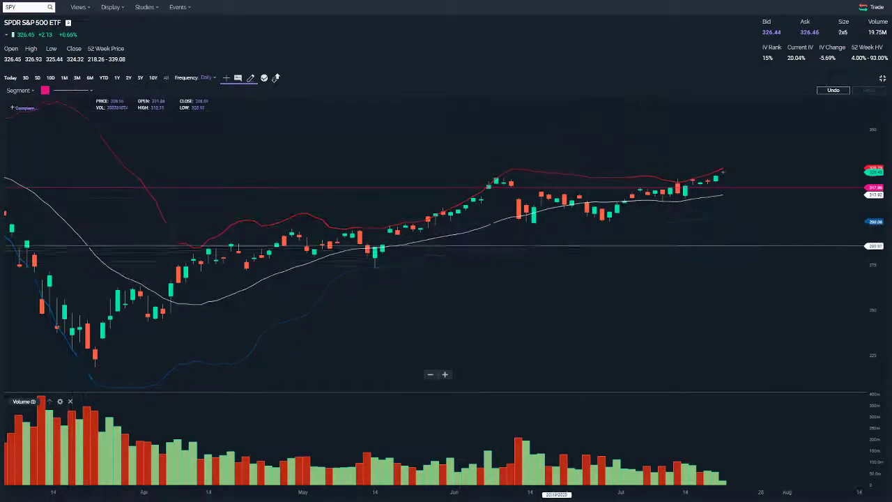
click(522, 229)
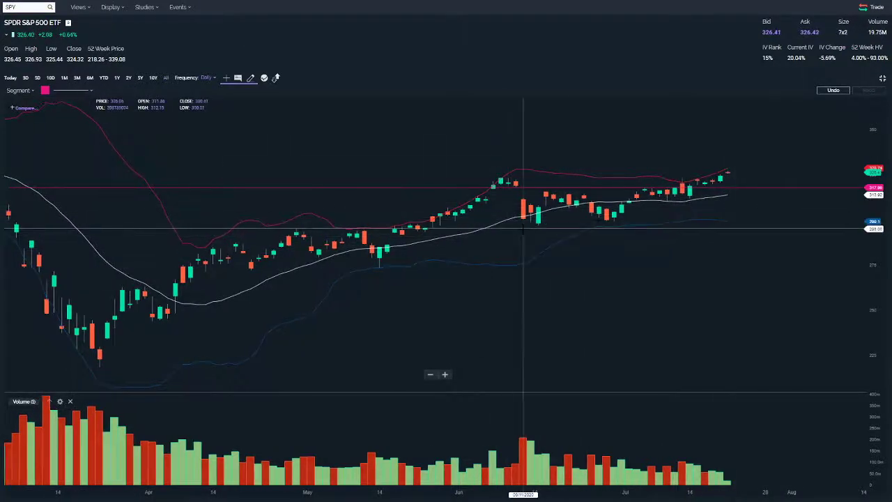
click(743, 209)
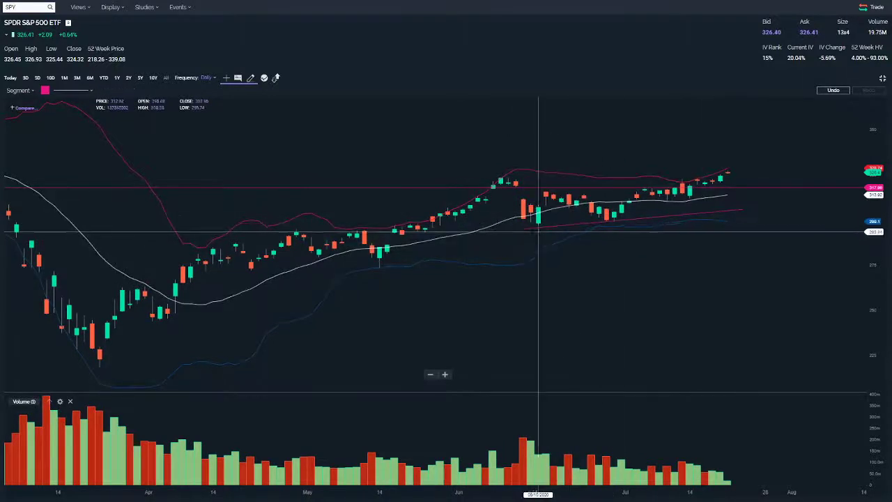
drag(522, 230, 493, 230)
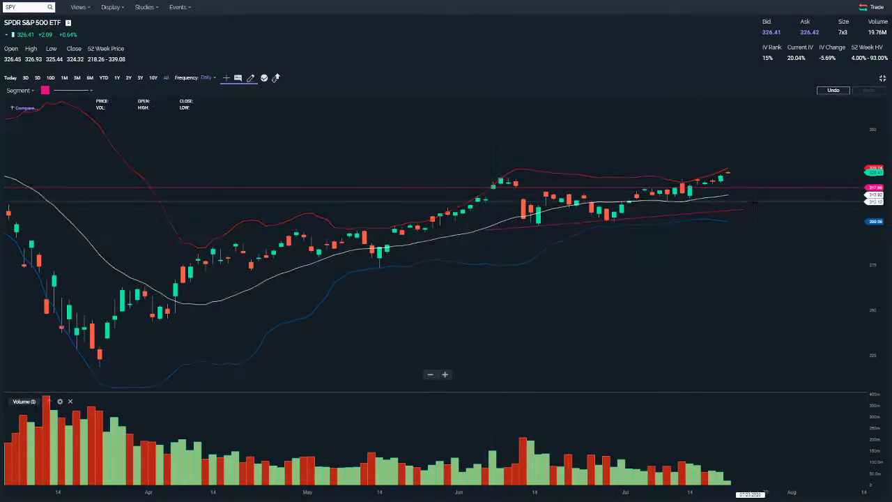
drag(743, 209, 762, 211)
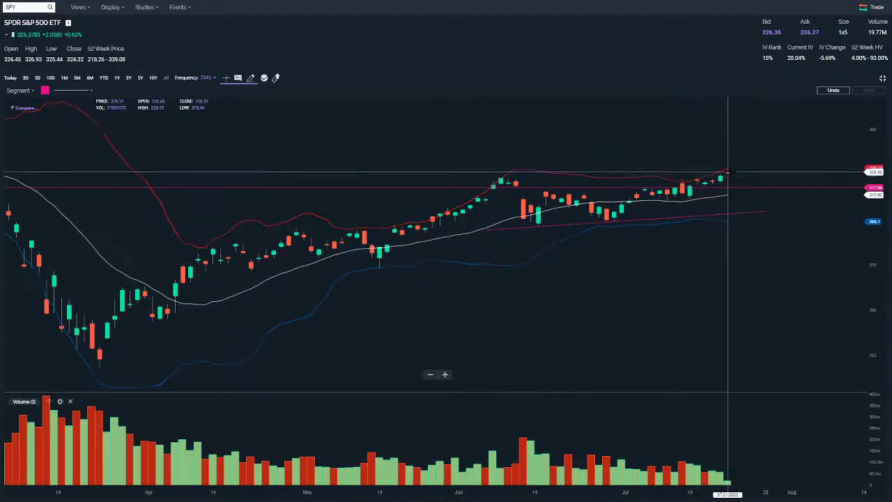
Step: Load the VXX chart and adjust the visible period to run from late January through July 2020
click(40, 7)
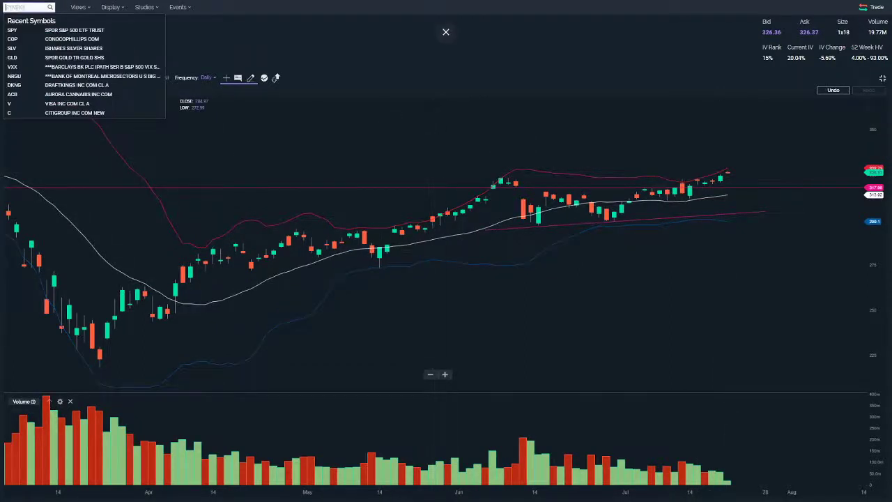
text(VXX)
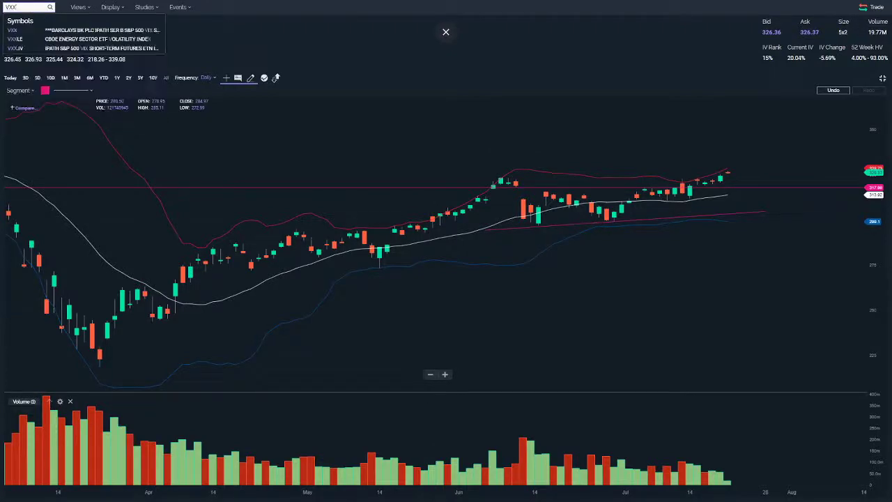
key(Return)
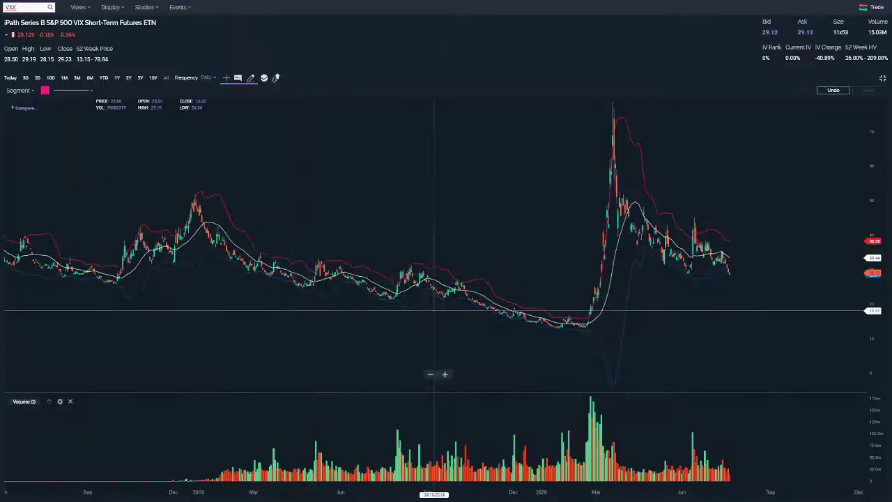
scroll(524, 295, up, 6)
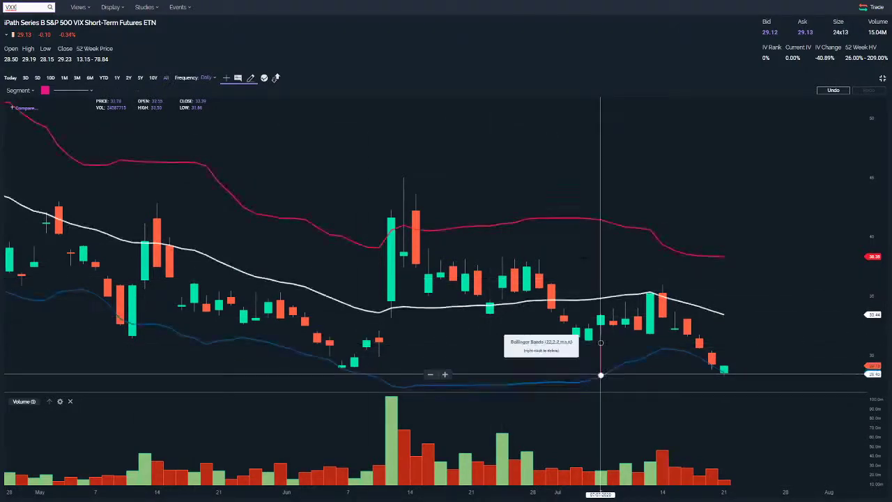
drag(551, 314, 774, 315)
scroll(694, 306, down, 3)
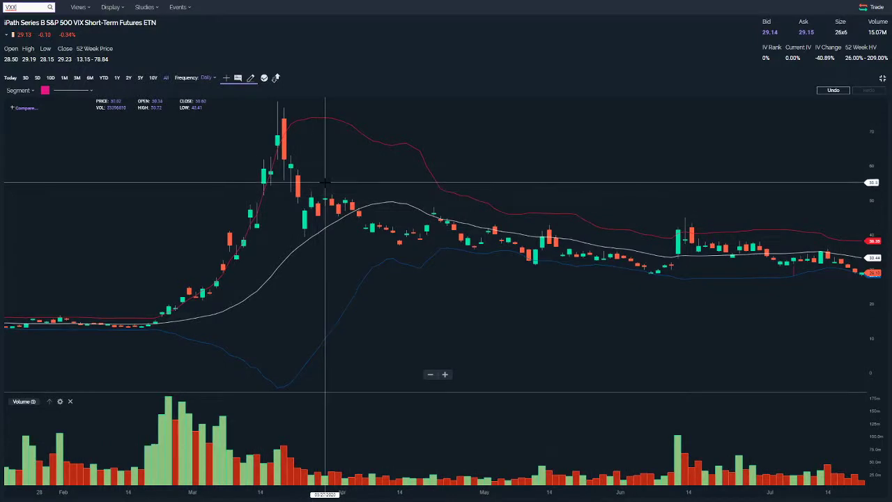
Step: Draw a descending VXX channel with Segment lines from the late March highs and the March low, both extending into July 2020
click(325, 180)
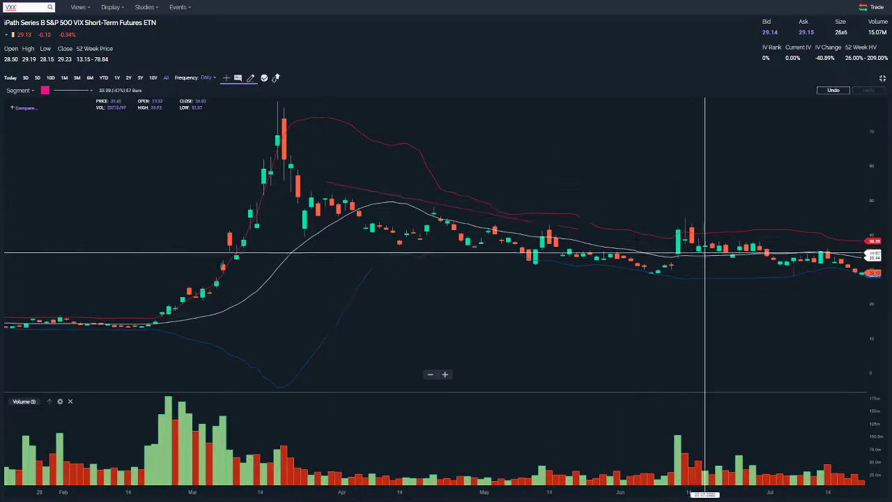
click(840, 279)
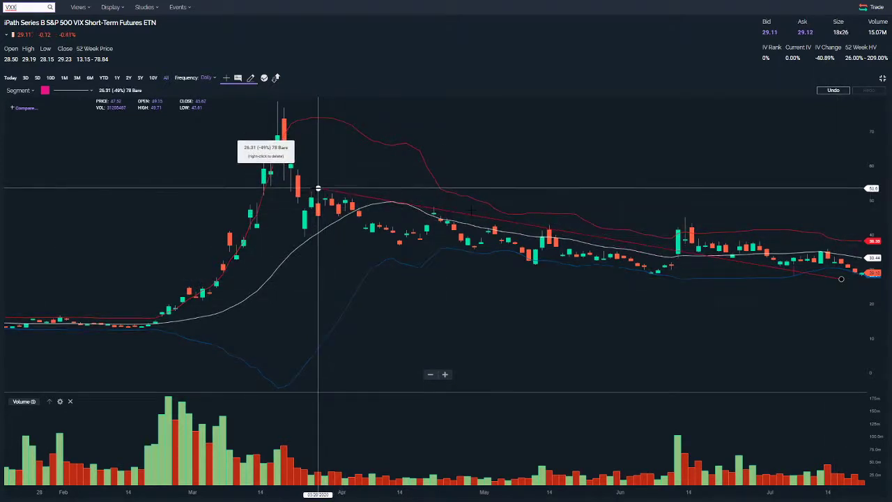
drag(842, 277, 848, 270)
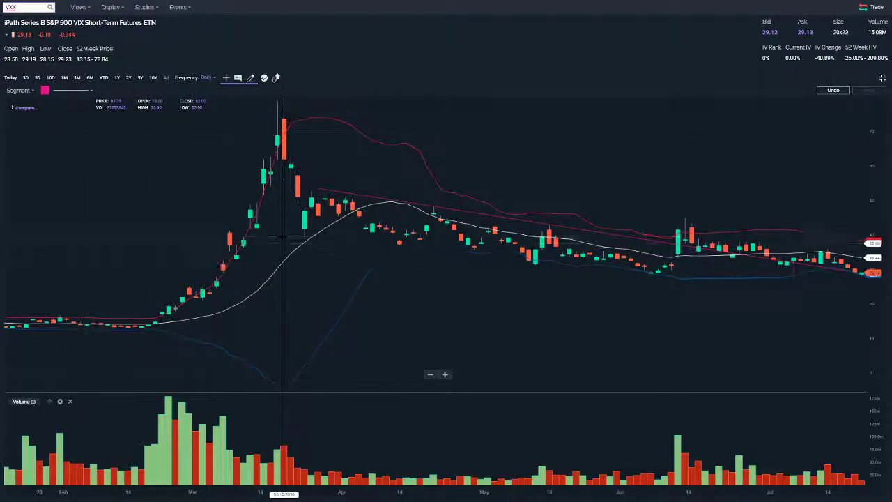
drag(283, 236, 822, 299)
drag(745, 327, 653, 326)
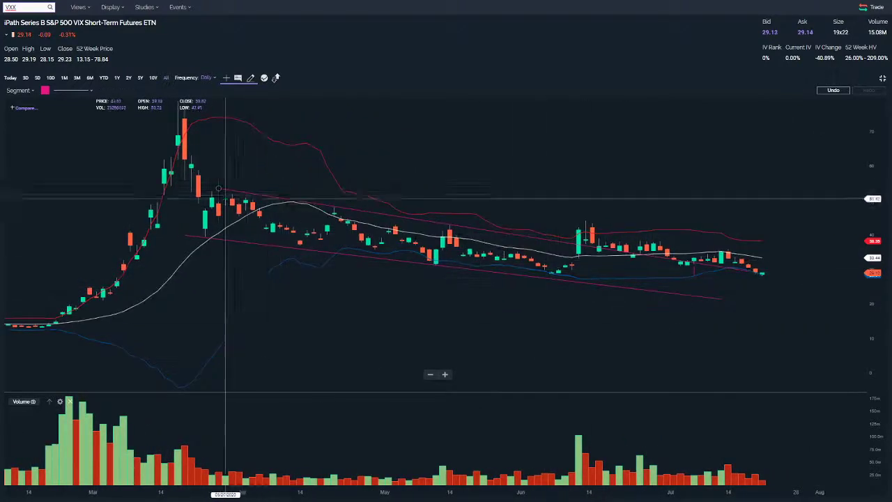
Step: Examine the VXX candles against the upper and lower lines of the descending channel from March to July 2020
mouse_move(232, 194)
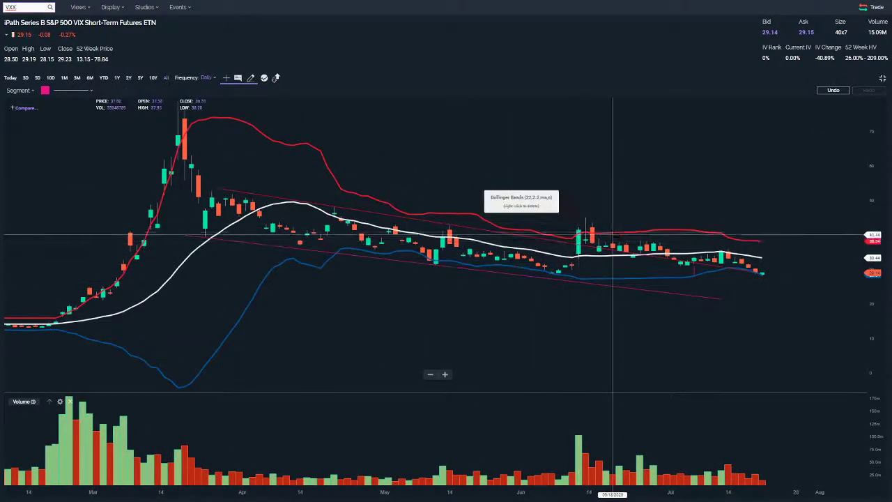
mouse_move(680, 264)
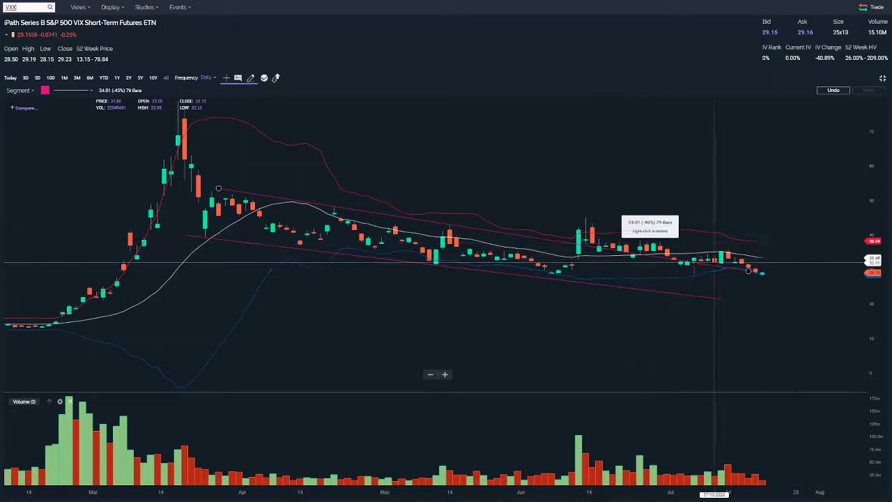
drag(574, 344, 709, 338)
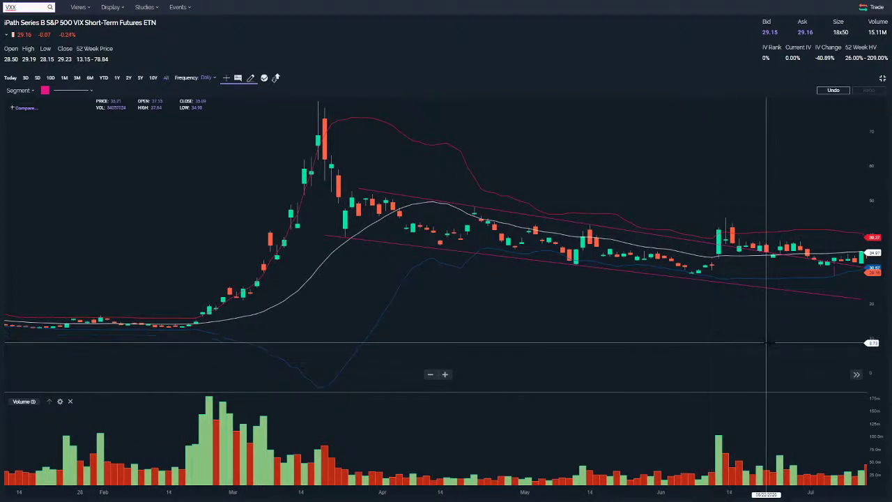
drag(767, 342, 697, 338)
scroll(384, 333, up, 5)
scroll(384, 333, right, 15)
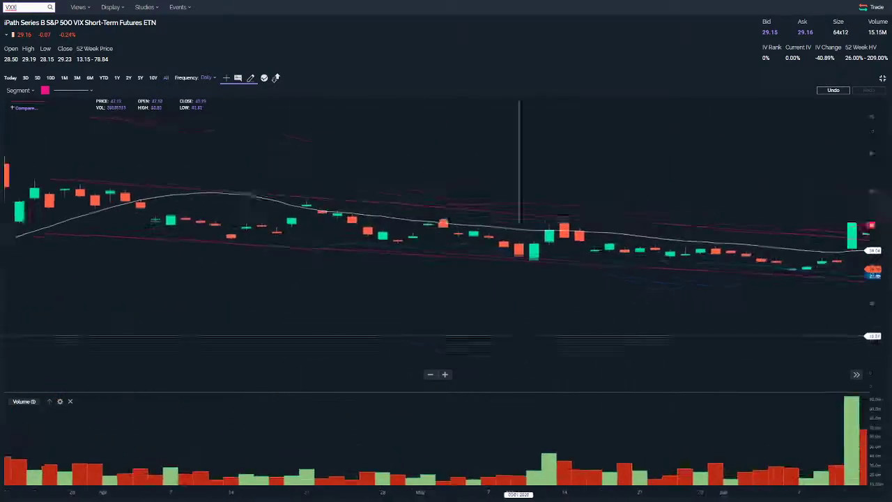